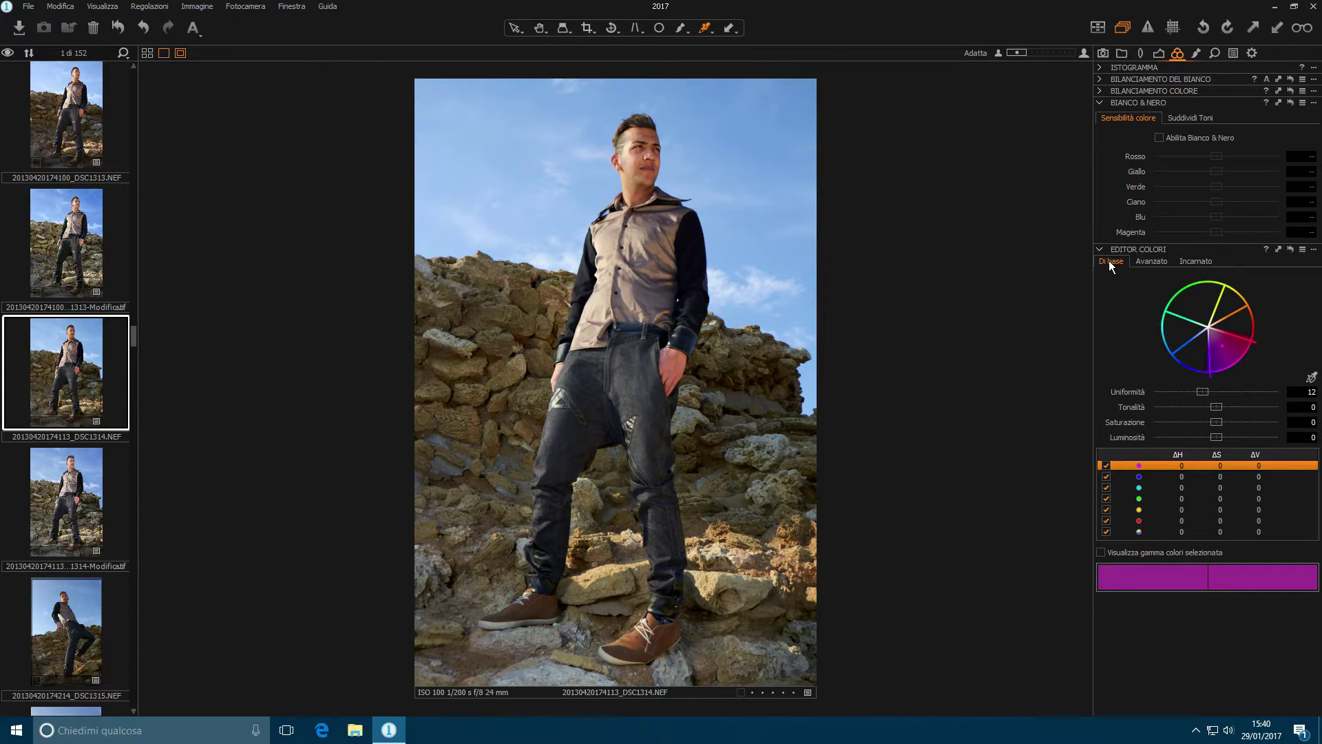
Preview the Advanced and Skin Tone modes, then trial and reset blue saturation in Basic mode
{"action": "left_click", "coordinate": [1159, 263]}
{"action": "left_click", "coordinate": [1187, 261]}
{"action": "left_click", "coordinate": [1116, 262]}
{"action": "left_click", "coordinate": [1144, 477]}
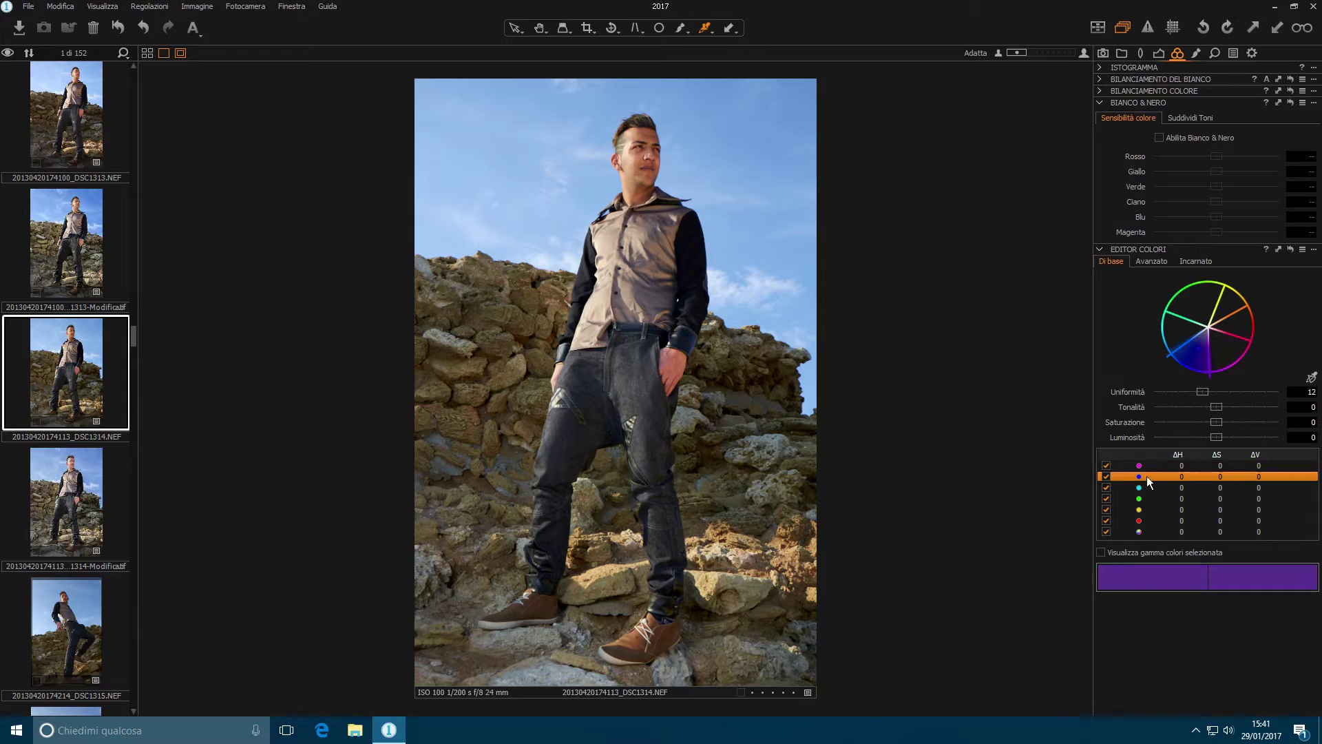
{"action": "left_click_drag", "start_coordinate": [1216, 422], "coordinate": [1272, 430]}
{"action": "double_click", "coordinate": [1232, 422]}
Trial cyan saturation 80 and cyan hue -20 and +20, resetting each to 0
{"action": "left_click", "coordinate": [1147, 487]}
{"action": "left_click_drag", "start_coordinate": [1215, 423], "coordinate": [1296, 427]}
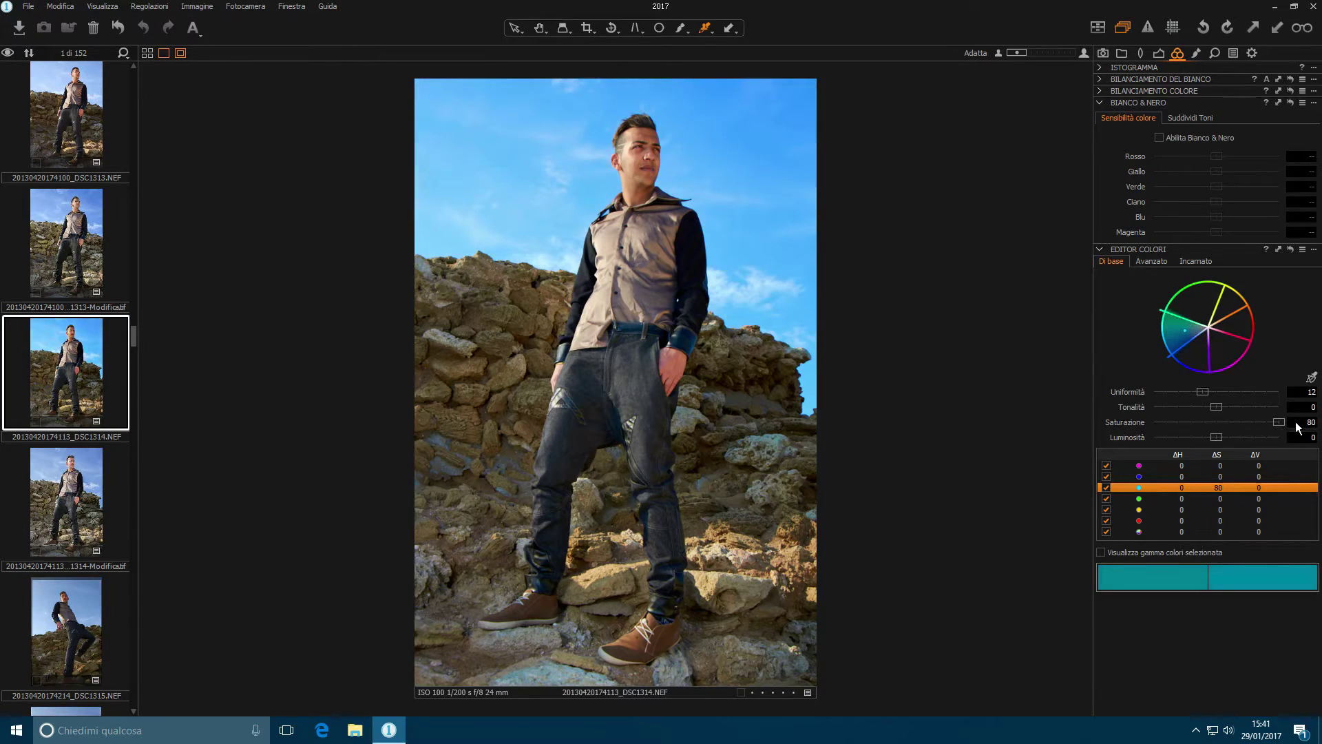
{"action": "double_click", "coordinate": [1238, 423]}
{"action": "mouse_move", "coordinate": [1217, 407]}
{"action": "left_mouse_down"}
{"action": "mouse_move", "coordinate": [1078, 410]}
{"action": "mouse_move", "coordinate": [1248, 421]}
{"action": "left_mouse_up"}
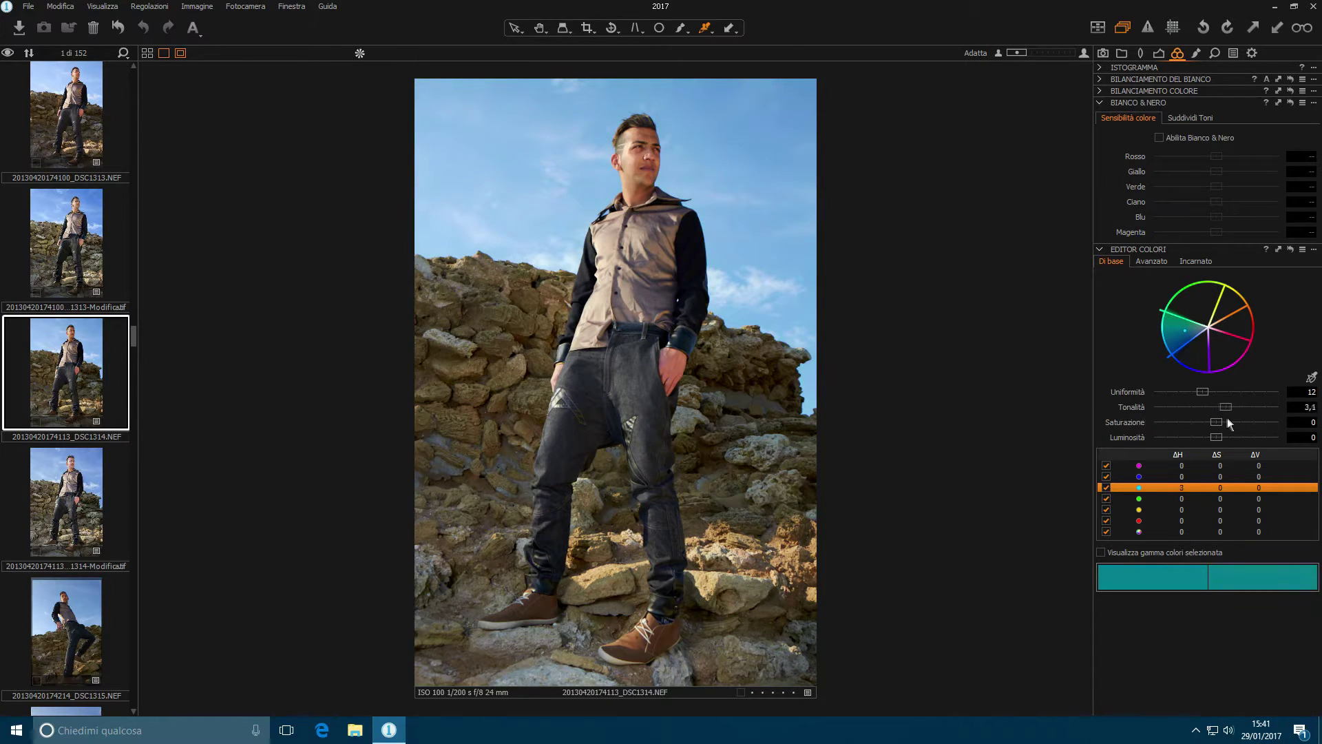
{"action": "left_click_drag", "start_coordinate": [1269, 421], "coordinate": [1280, 410]}
{"action": "double_click", "coordinate": [1275, 407]}
Shift the blue range's hue to +20 for a lavender sky, then activate the colour picker
{"action": "left_click", "coordinate": [1146, 475]}
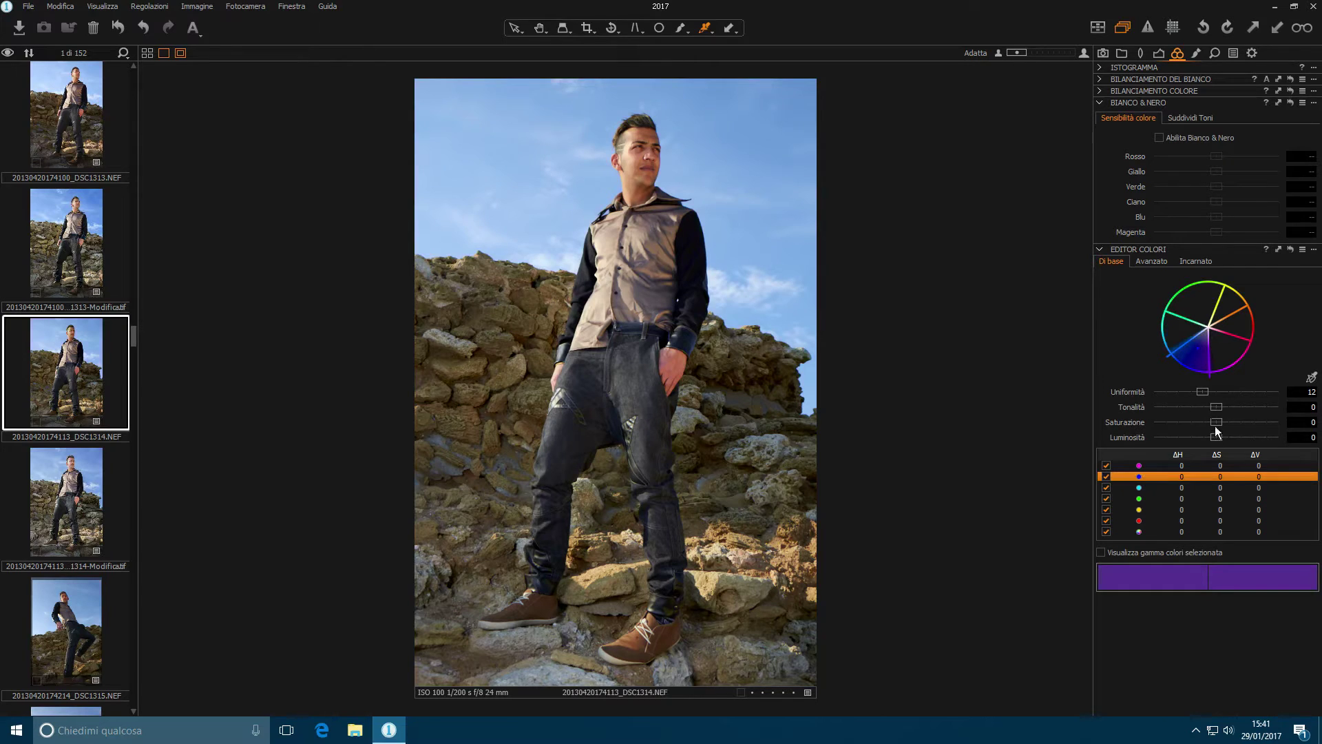
{"action": "left_click_drag", "start_coordinate": [1216, 407], "coordinate": [1308, 420]}
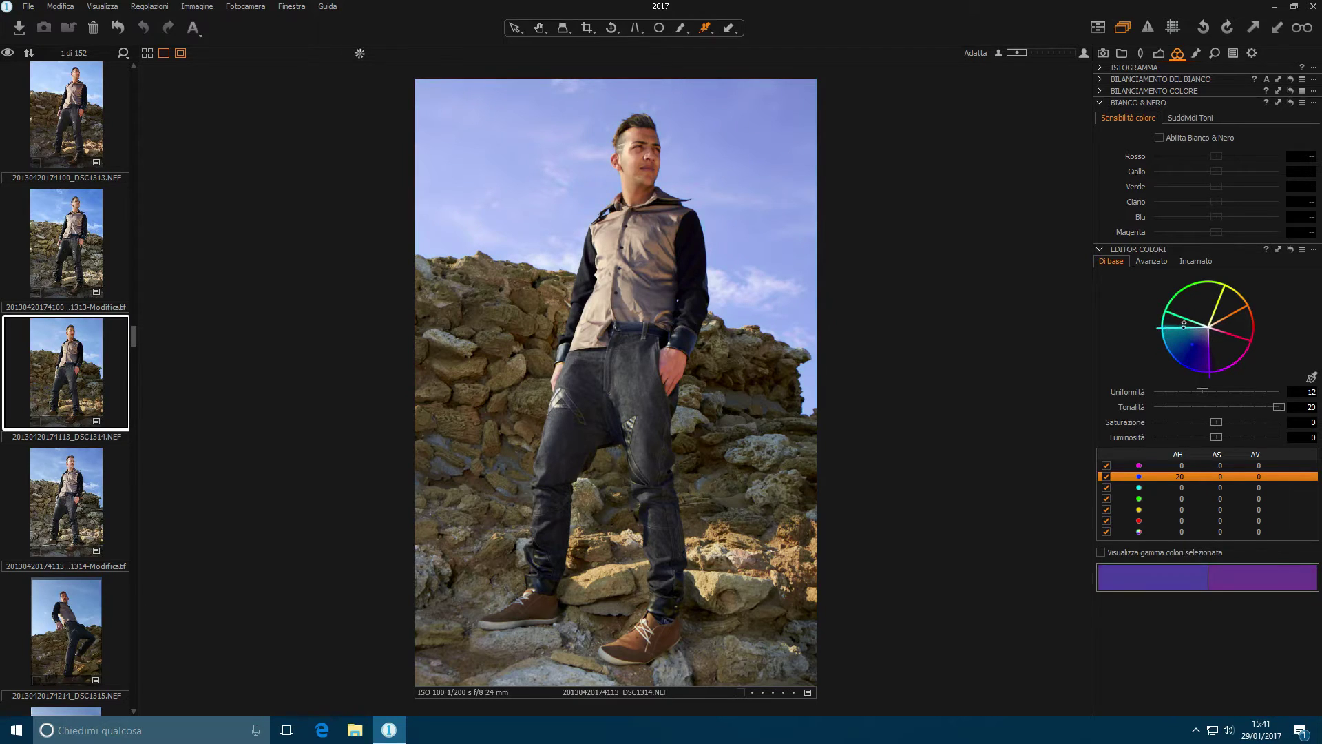
{"action": "left_click_drag", "start_coordinate": [1192, 348], "coordinate": [1178, 327]}
{"action": "mouse_move", "coordinate": [1276, 409]}
{"action": "left_mouse_down"}
{"action": "mouse_move", "coordinate": [1113, 402]}
{"action": "mouse_move", "coordinate": [1265, 410]}
{"action": "left_mouse_up"}
{"action": "left_click", "coordinate": [1140, 488]}
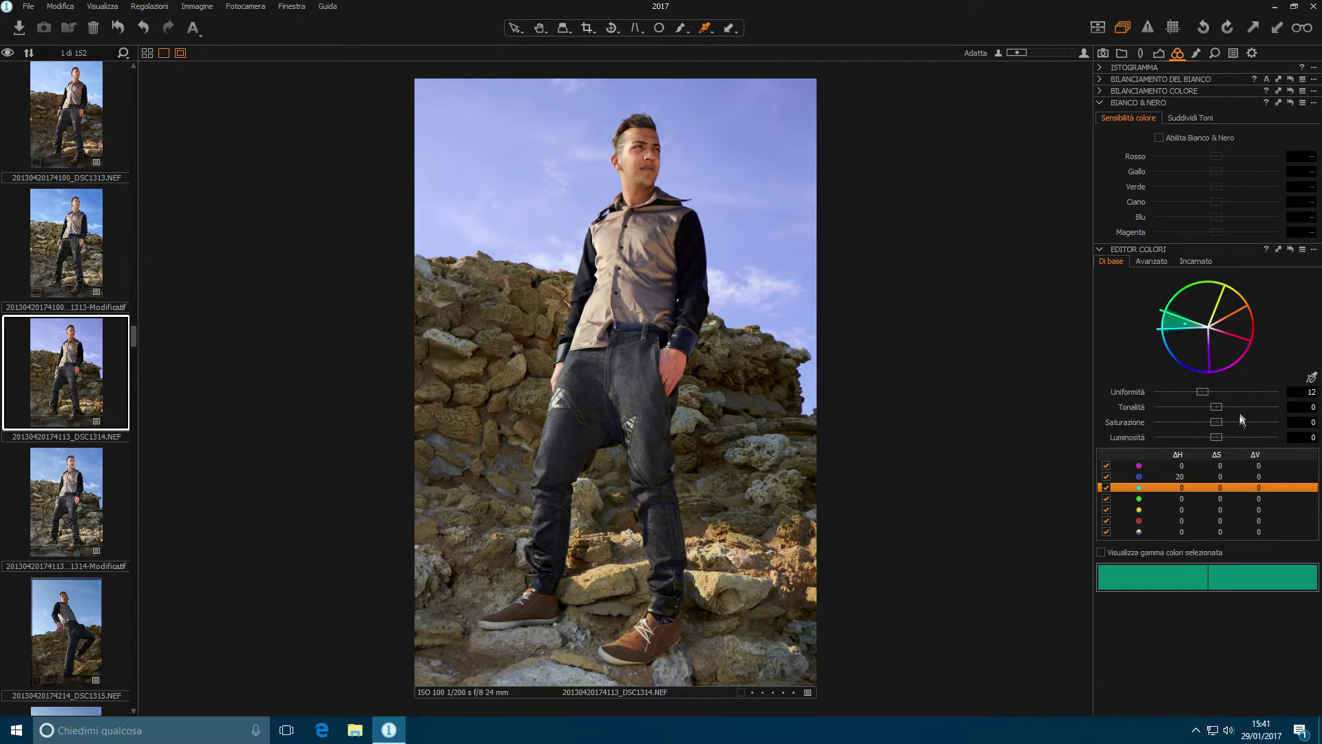
{"action": "left_click_drag", "start_coordinate": [1220, 410], "coordinate": [1218, 411]}
{"action": "left_click", "coordinate": [1150, 475]}
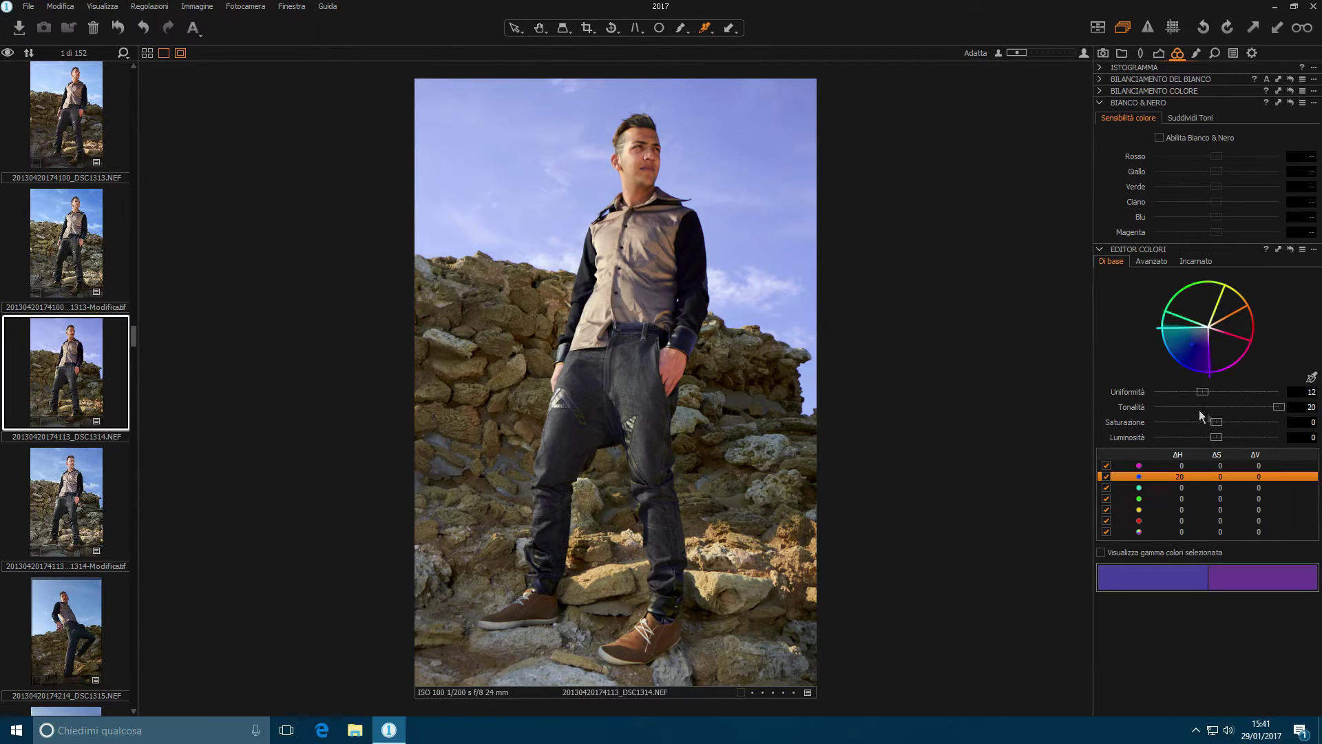
{"action": "left_click", "coordinate": [1312, 378]}
Try a -15 hue shift on the sampled yellow rock, then reset the Color Editor and go Advanced
{"action": "left_click", "coordinate": [719, 581]}
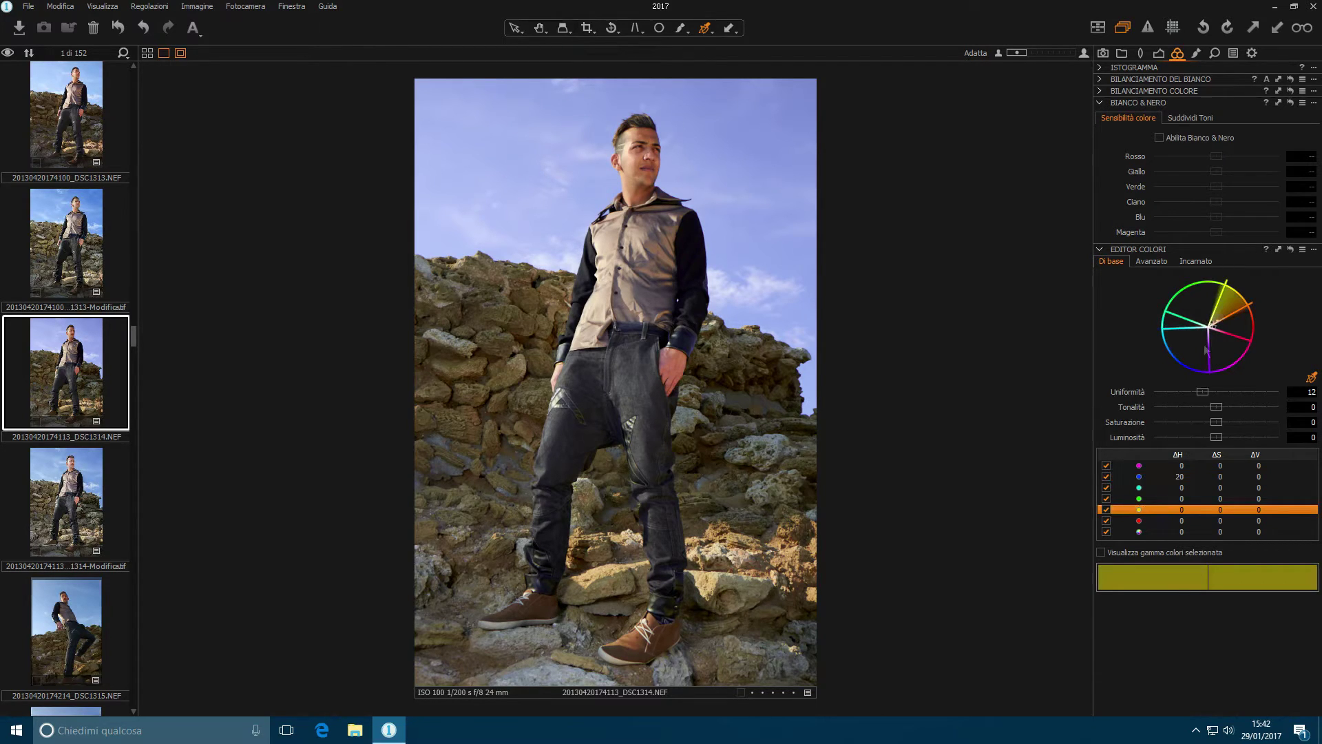
{"action": "left_click_drag", "start_coordinate": [1215, 405], "coordinate": [1148, 419]}
{"action": "left_click_drag", "start_coordinate": [1228, 420], "coordinate": [1167, 423]}
{"action": "left_click", "coordinate": [1286, 250]}
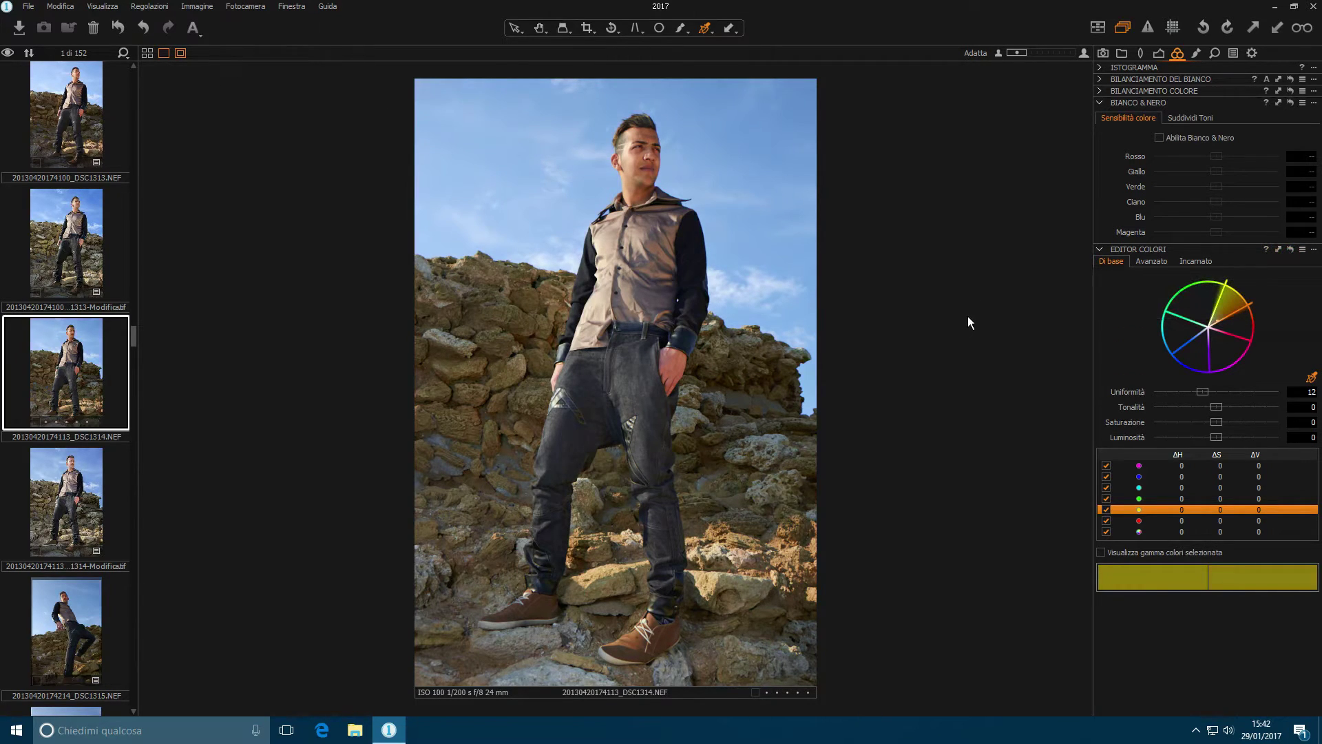
{"action": "left_click", "coordinate": [1152, 260]}
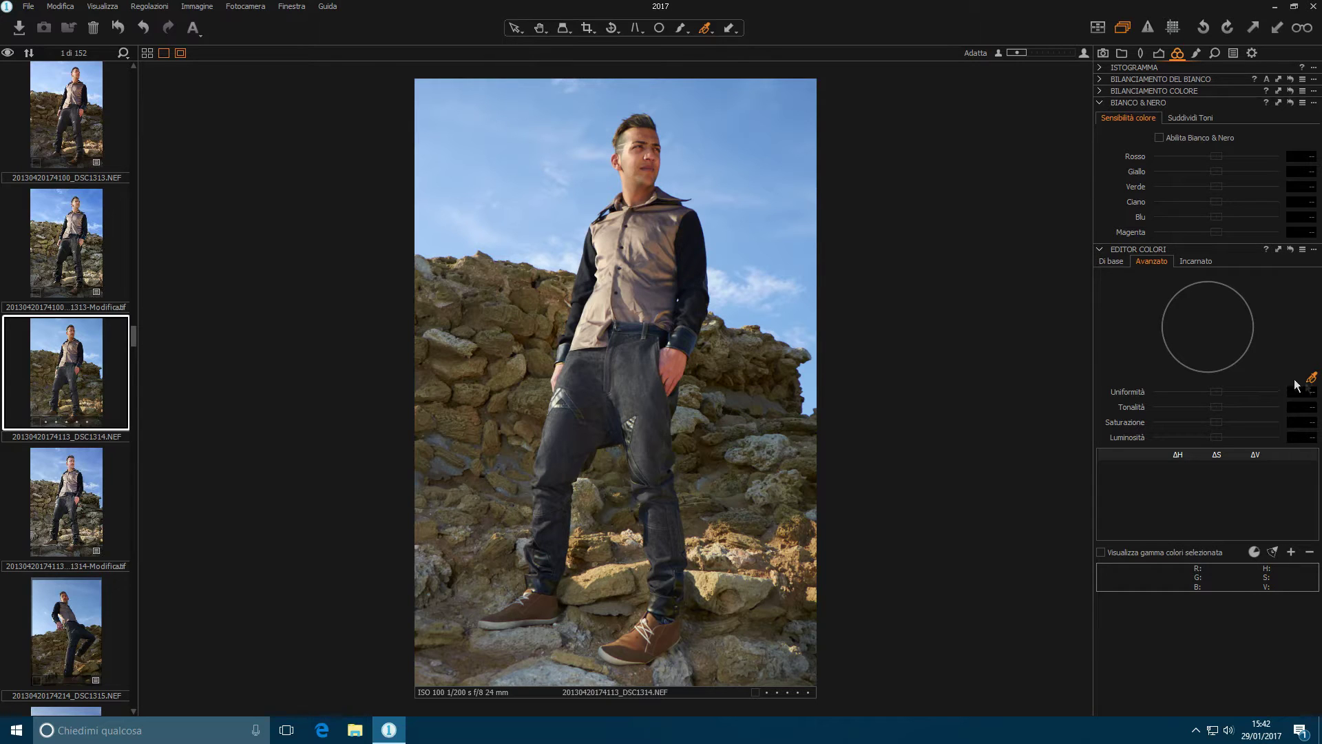
Sample the sky blue as an Advanced range and enable 'Visualizza gamma colori selezionata'
{"action": "left_click", "coordinate": [747, 136]}
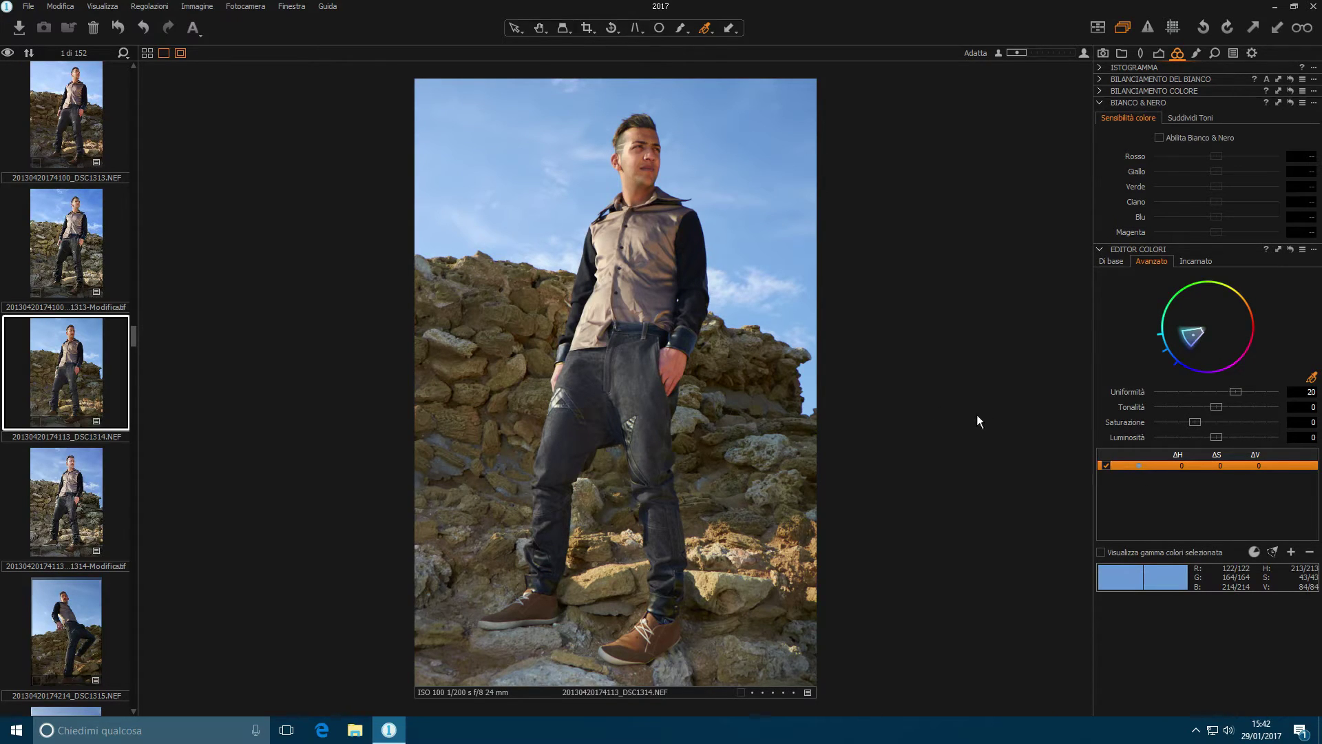
{"action": "left_click", "coordinate": [1101, 554]}
Adjust the sky range's width and shift its hue by +30
{"action": "mouse_move", "coordinate": [1187, 340]}
{"action": "left_mouse_down"}
{"action": "mouse_move", "coordinate": [1196, 331]}
{"action": "mouse_move", "coordinate": [1196, 347]}
{"action": "left_mouse_up"}
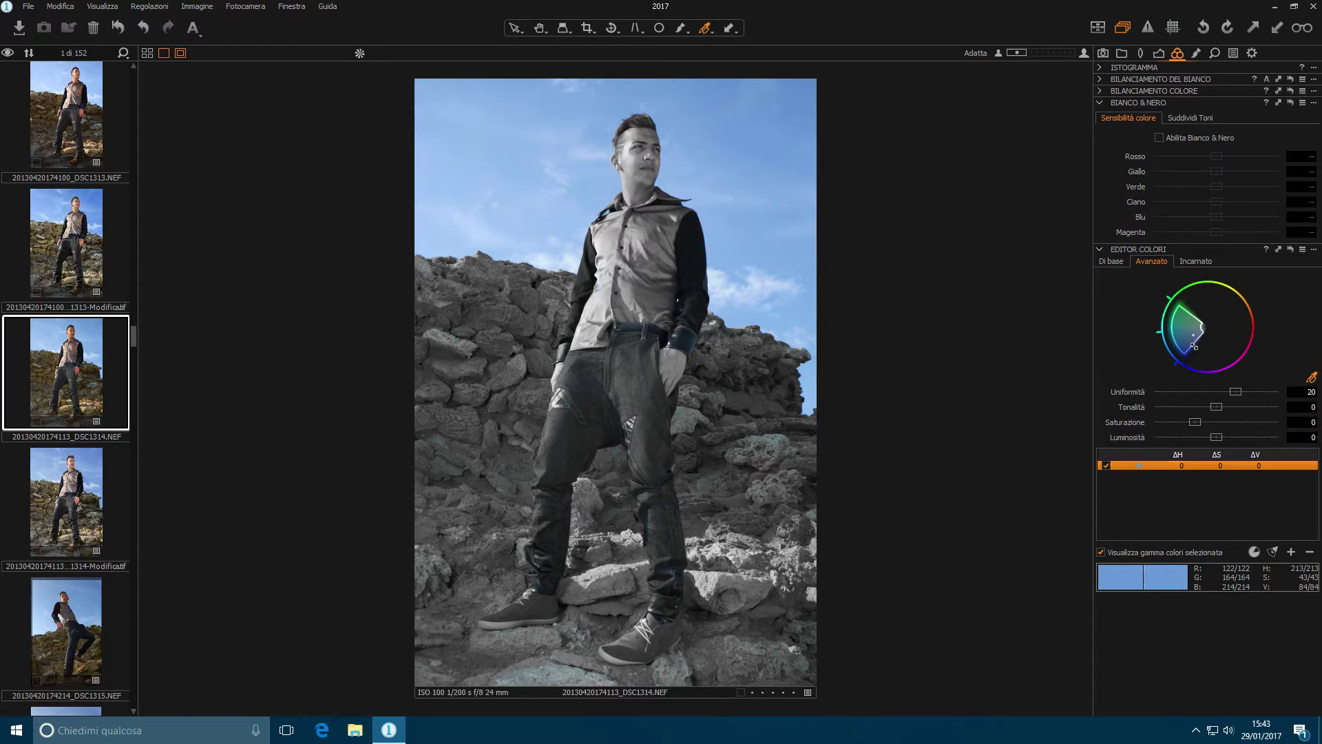
{"action": "left_click_drag", "start_coordinate": [1191, 317], "coordinate": [1188, 327]}
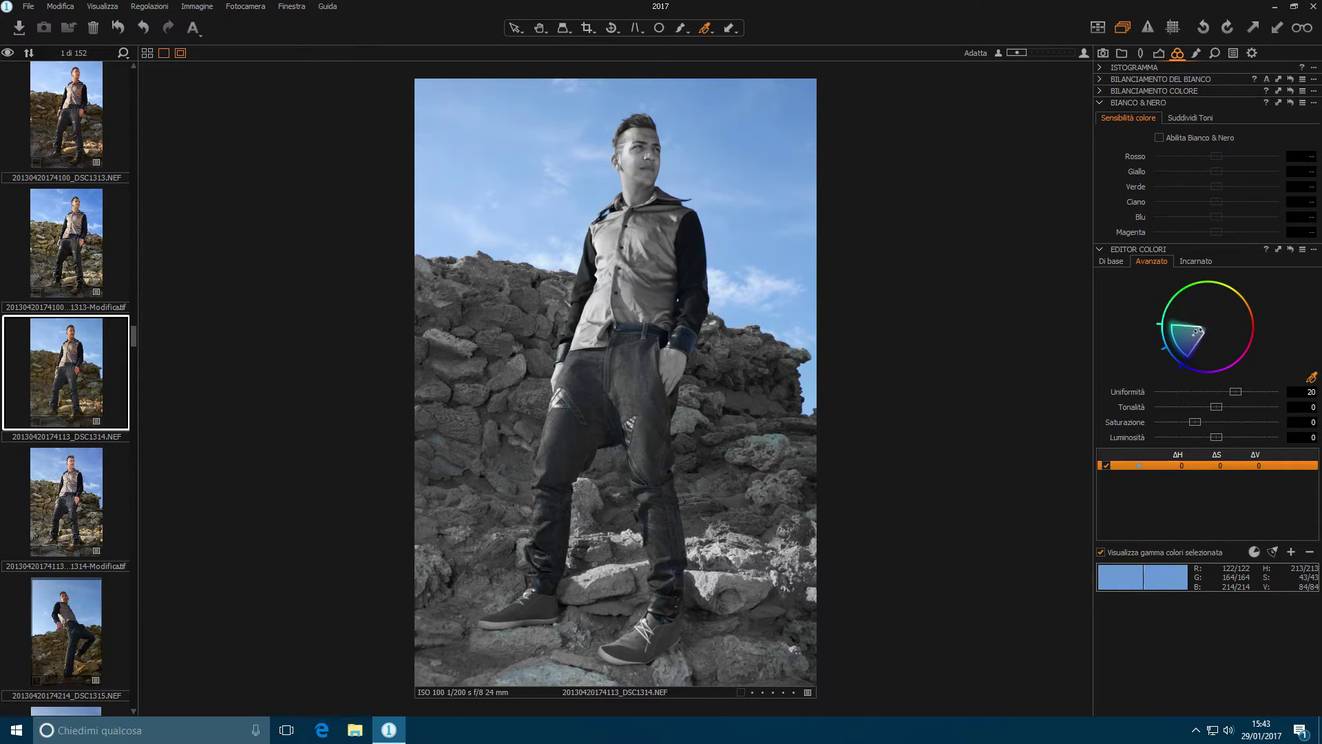
{"action": "left_click_drag", "start_coordinate": [1218, 406], "coordinate": [1317, 415]}
Reshape and rotate the hue wedge so it covers only the sky's cyan-blue tones
{"action": "left_click_drag", "start_coordinate": [1194, 346], "coordinate": [1188, 335]}
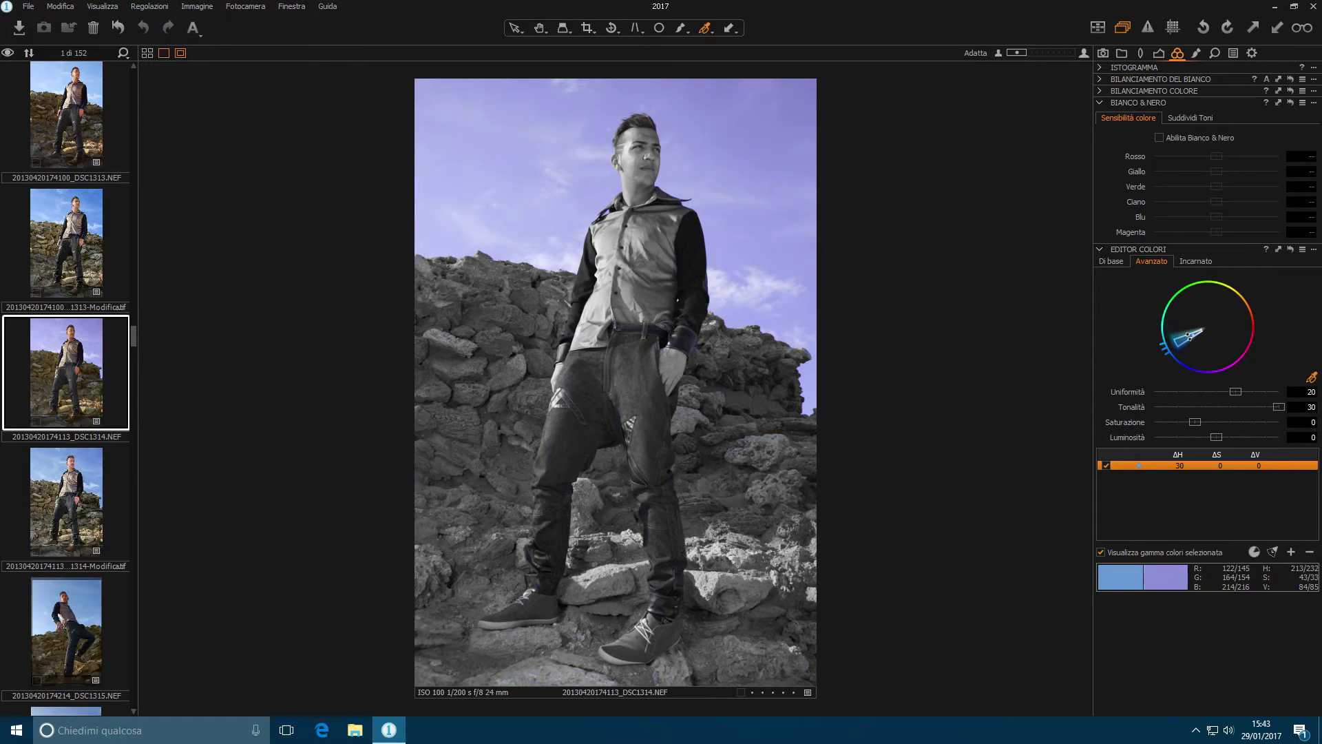
{"action": "left_click_drag", "start_coordinate": [1189, 336], "coordinate": [1202, 330]}
{"action": "left_click_drag", "start_coordinate": [1190, 335], "coordinate": [1252, 326]}
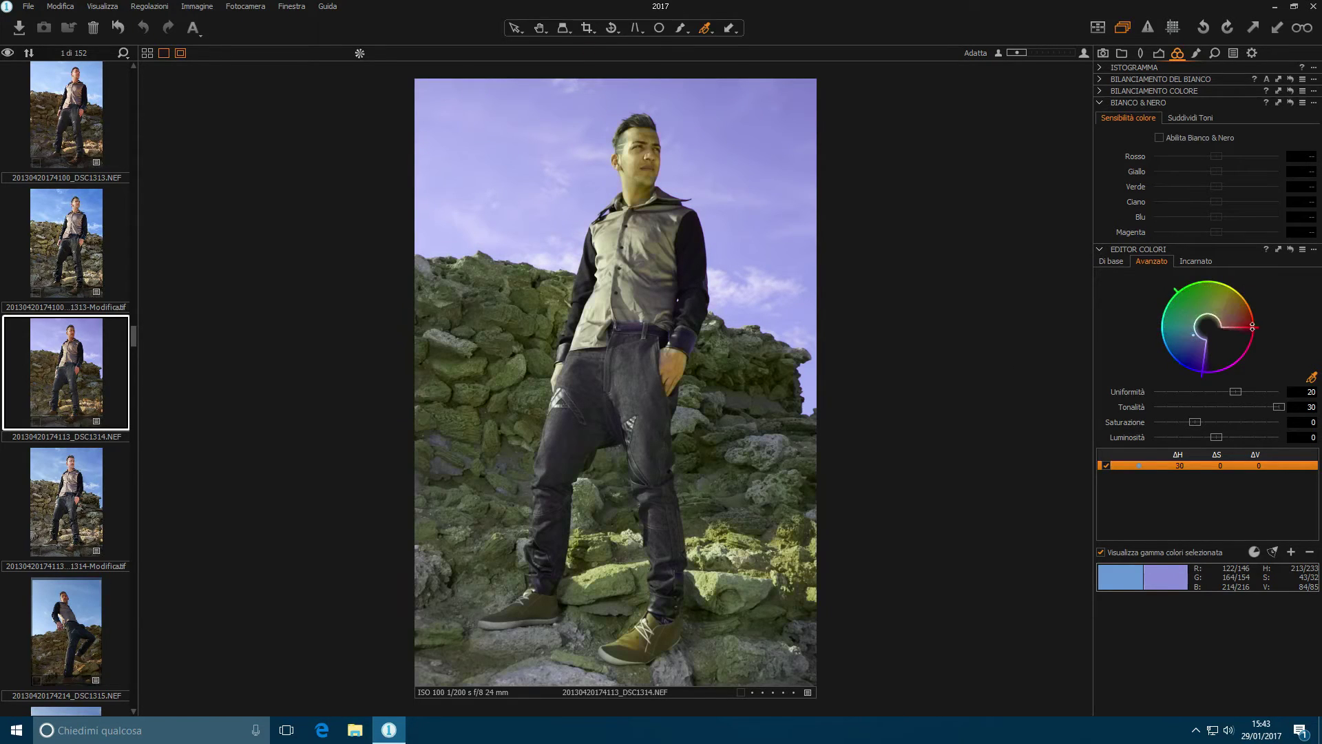
{"action": "left_click_drag", "start_coordinate": [1252, 326], "coordinate": [1256, 315]}
{"action": "left_click_drag", "start_coordinate": [1234, 324], "coordinate": [1175, 334]}
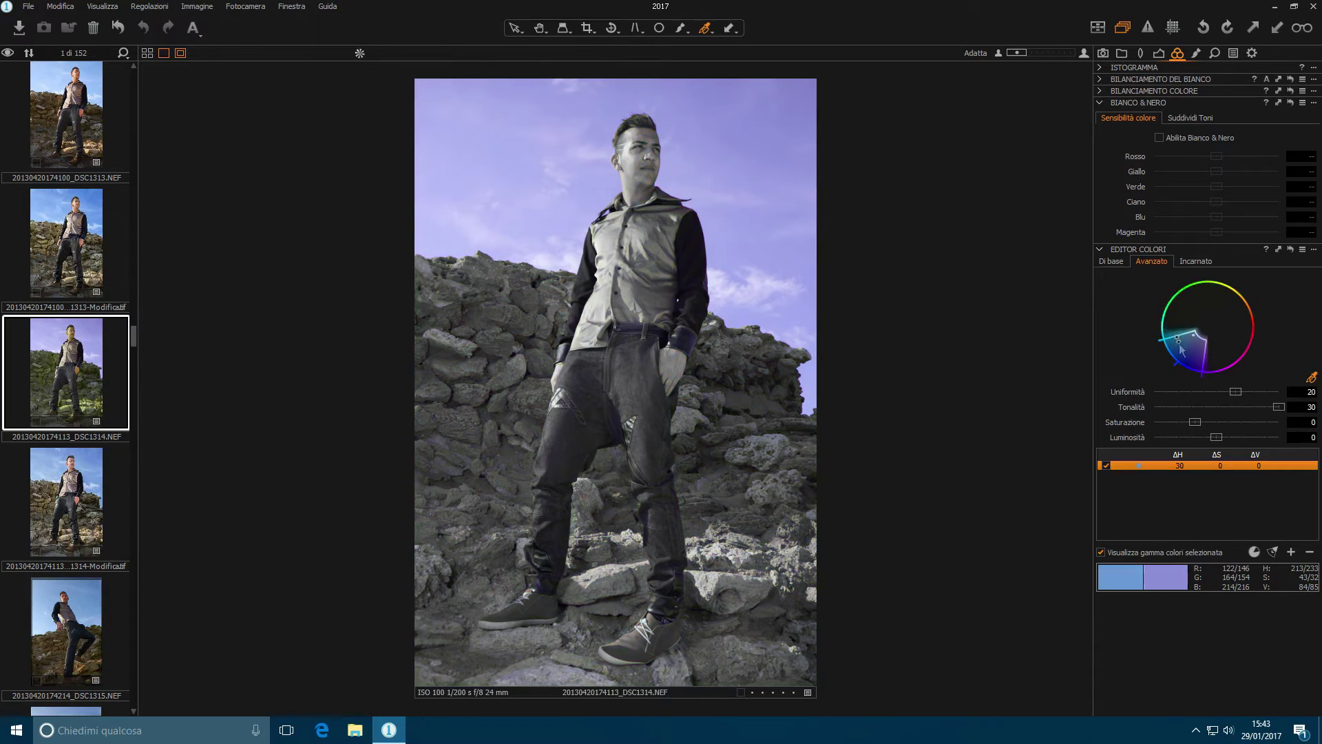
{"action": "mouse_move", "coordinate": [1174, 336]}
{"action": "left_mouse_down"}
{"action": "mouse_move", "coordinate": [1193, 351]}
{"action": "mouse_move", "coordinate": [1188, 338]}
{"action": "left_mouse_up"}
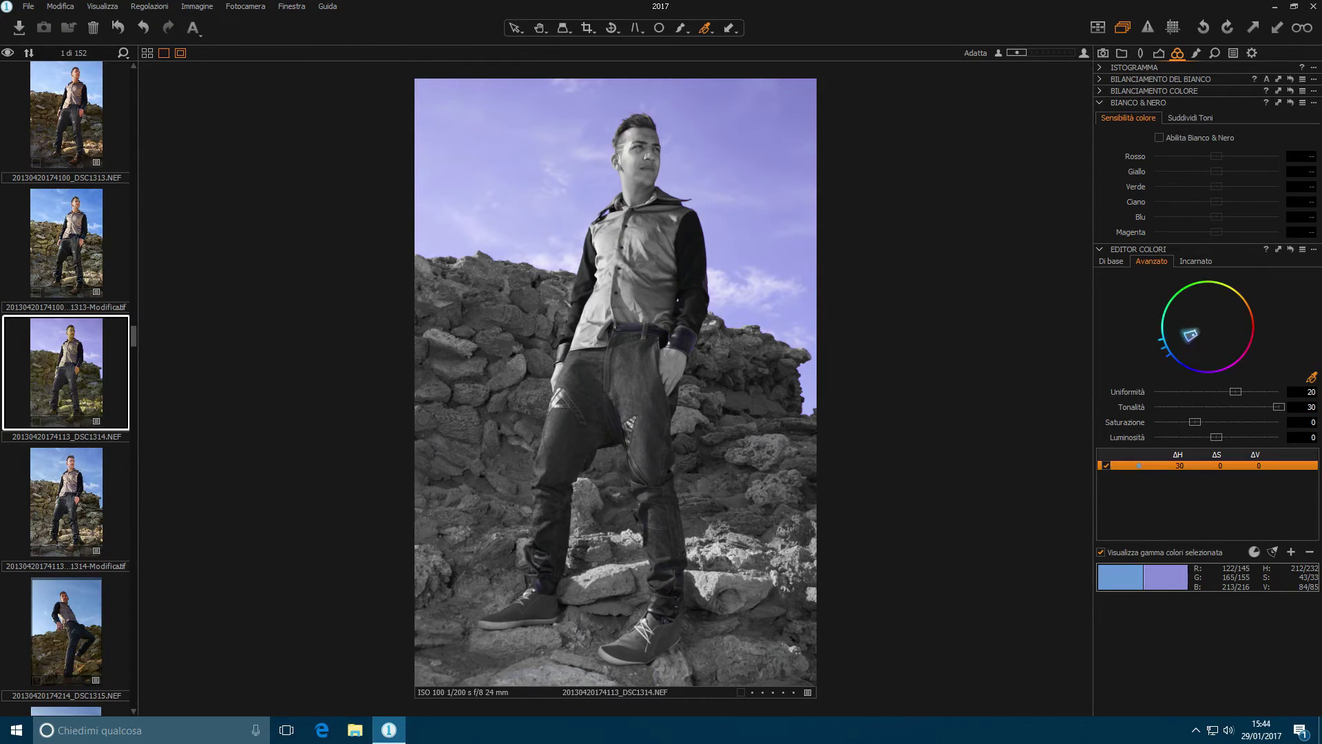
Boost the sky correction's saturation to about 115 and return to the full-colour photo view
{"action": "mouse_move", "coordinate": [1195, 423]}
{"action": "left_mouse_down"}
{"action": "mouse_move", "coordinate": [1244, 422]}
{"action": "mouse_move", "coordinate": [1204, 437]}
{"action": "left_mouse_up"}
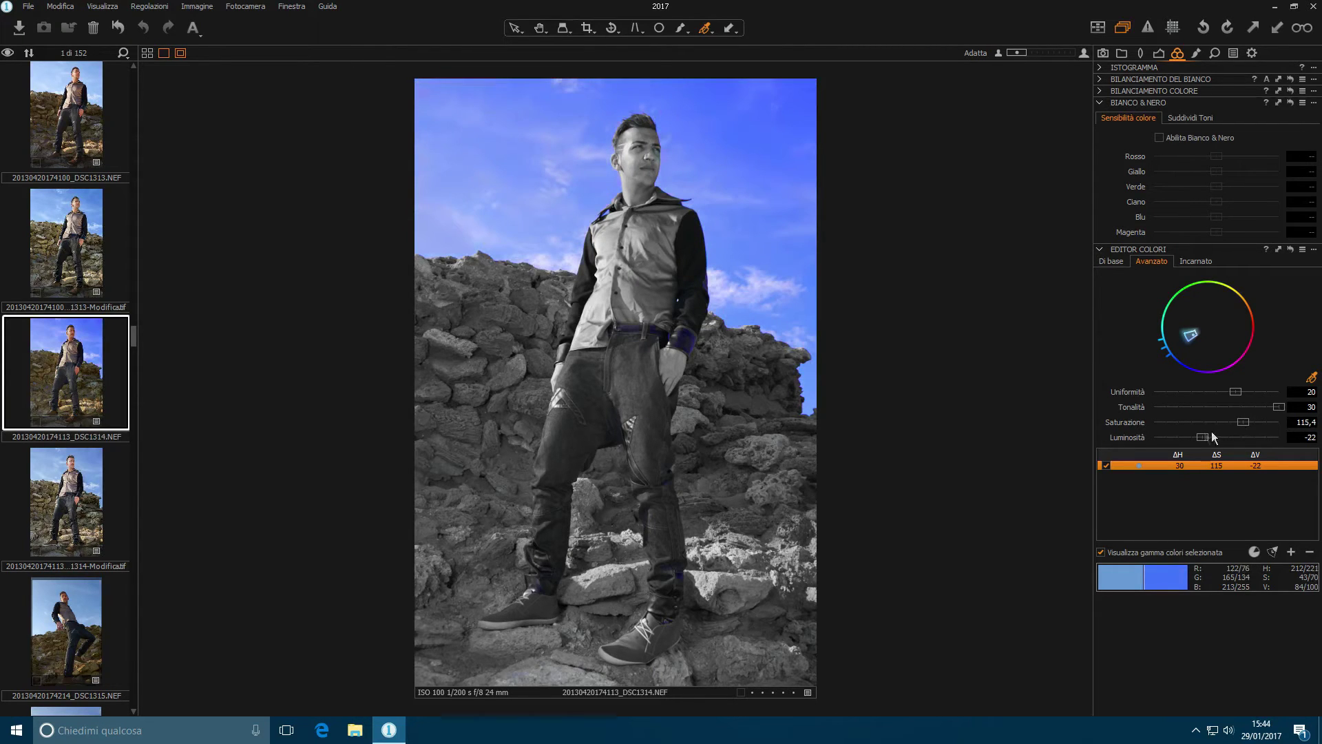
{"action": "left_click", "coordinate": [1101, 553]}
{"action": "left_click", "coordinate": [1310, 378]}
Add a dark navy correction desaturated to -100, then disable and delete it
{"action": "left_click", "coordinate": [634, 321]}
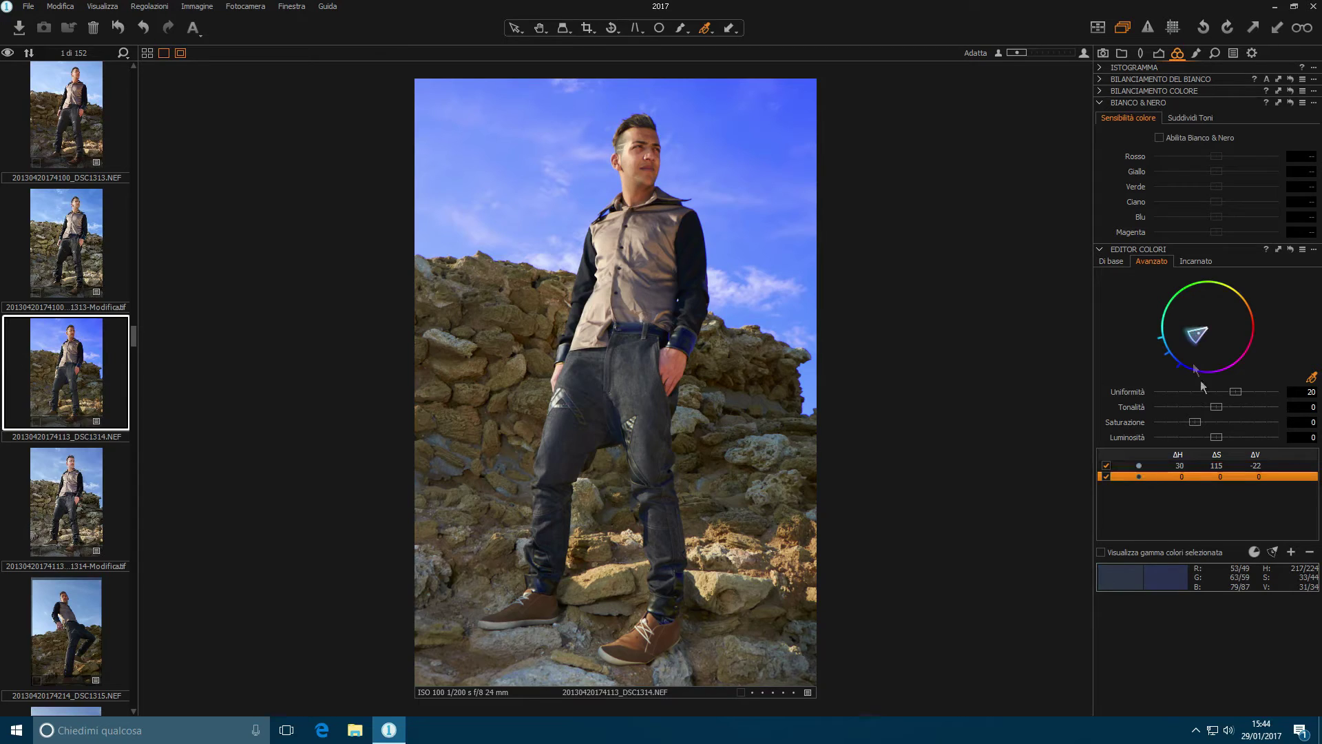
{"action": "left_click_drag", "start_coordinate": [1195, 423], "coordinate": [1116, 425]}
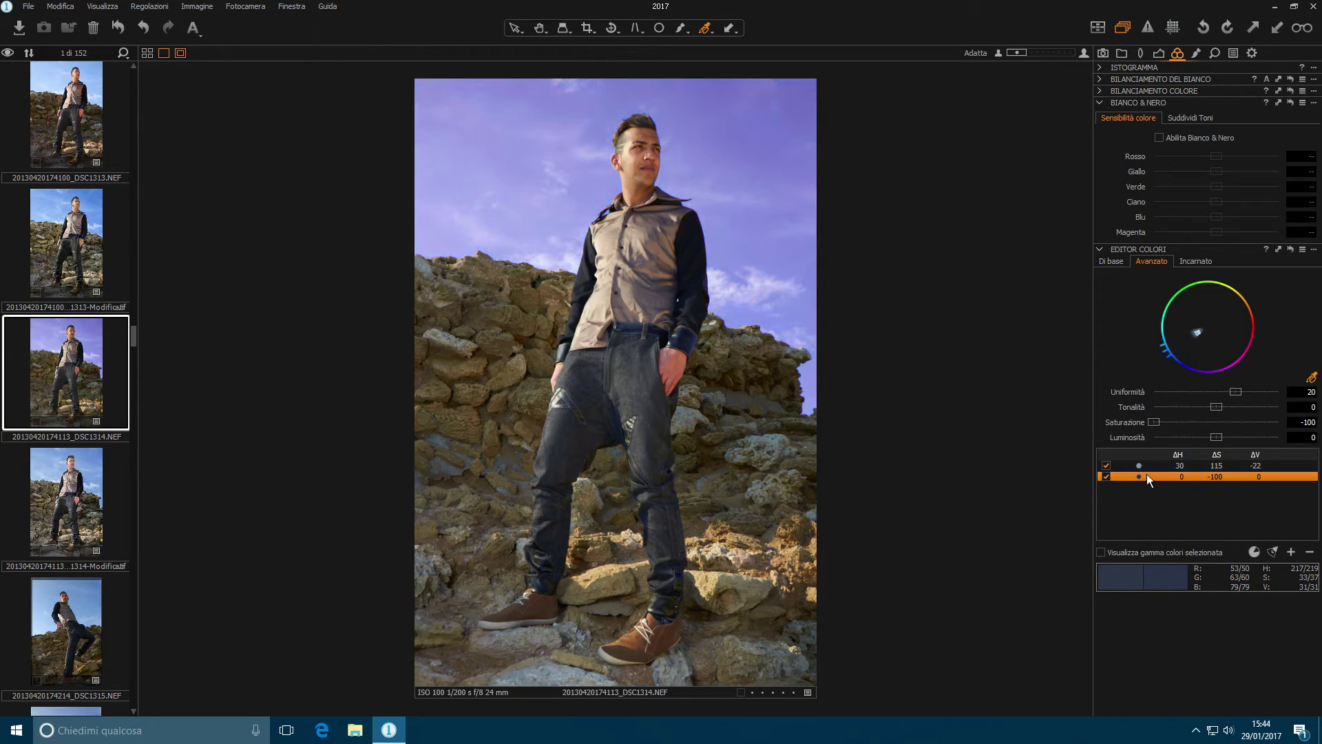
{"action": "left_click", "coordinate": [1107, 476]}
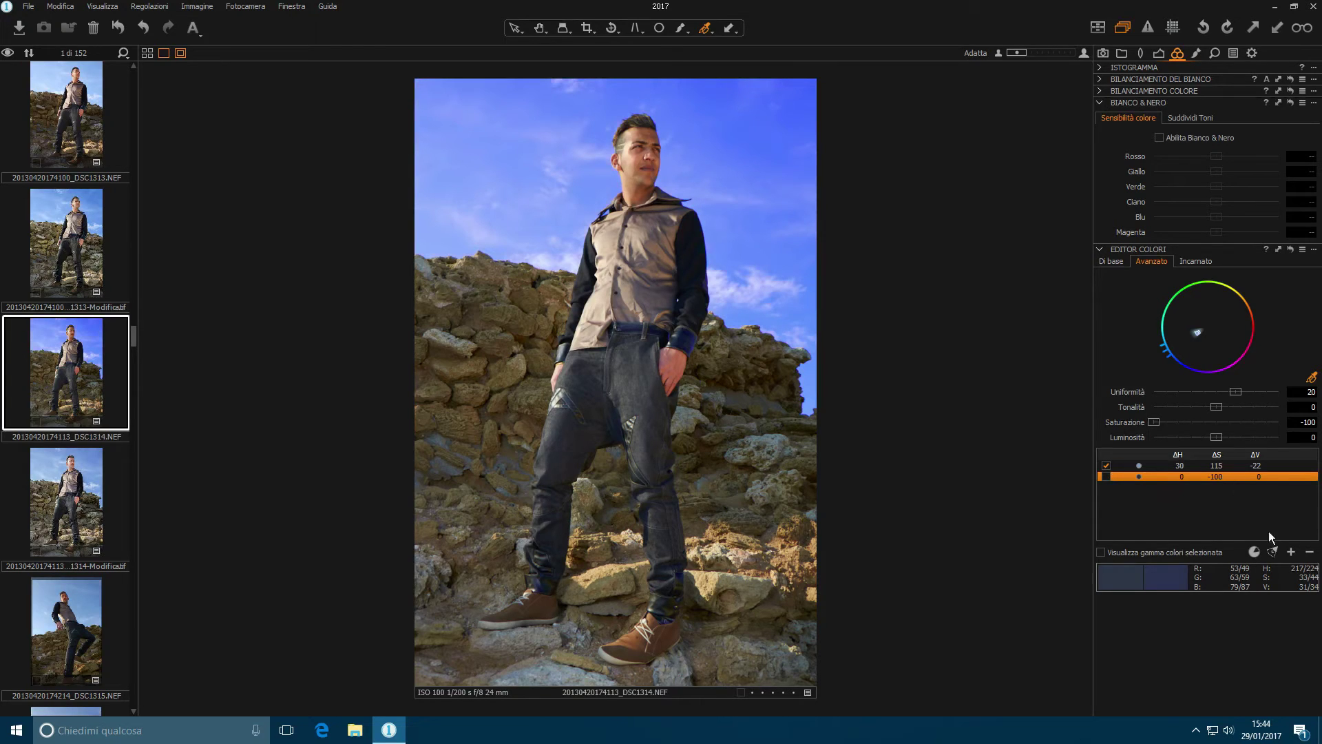
{"action": "left_click", "coordinate": [1310, 552]}
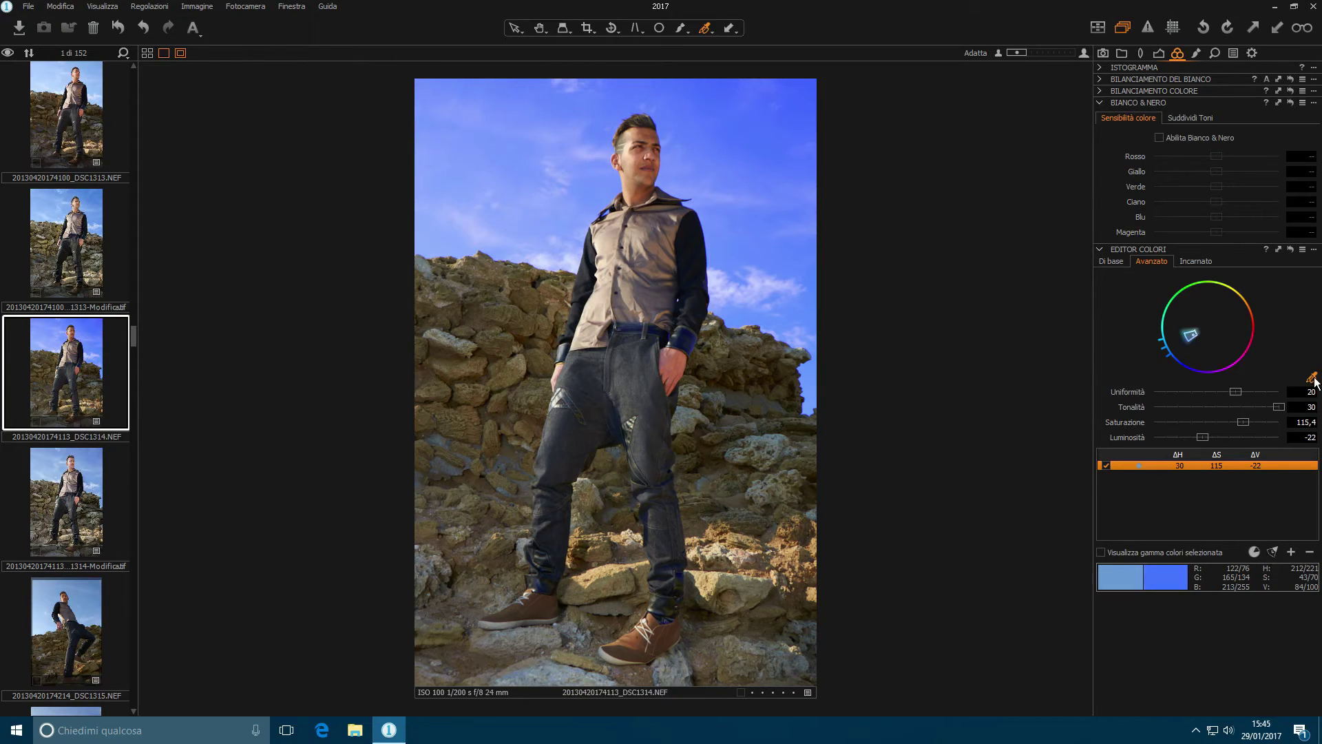
Add a brown rock correction with hue about -10 and fine-tune its hue range ticks
{"action": "left_click", "coordinate": [737, 537]}
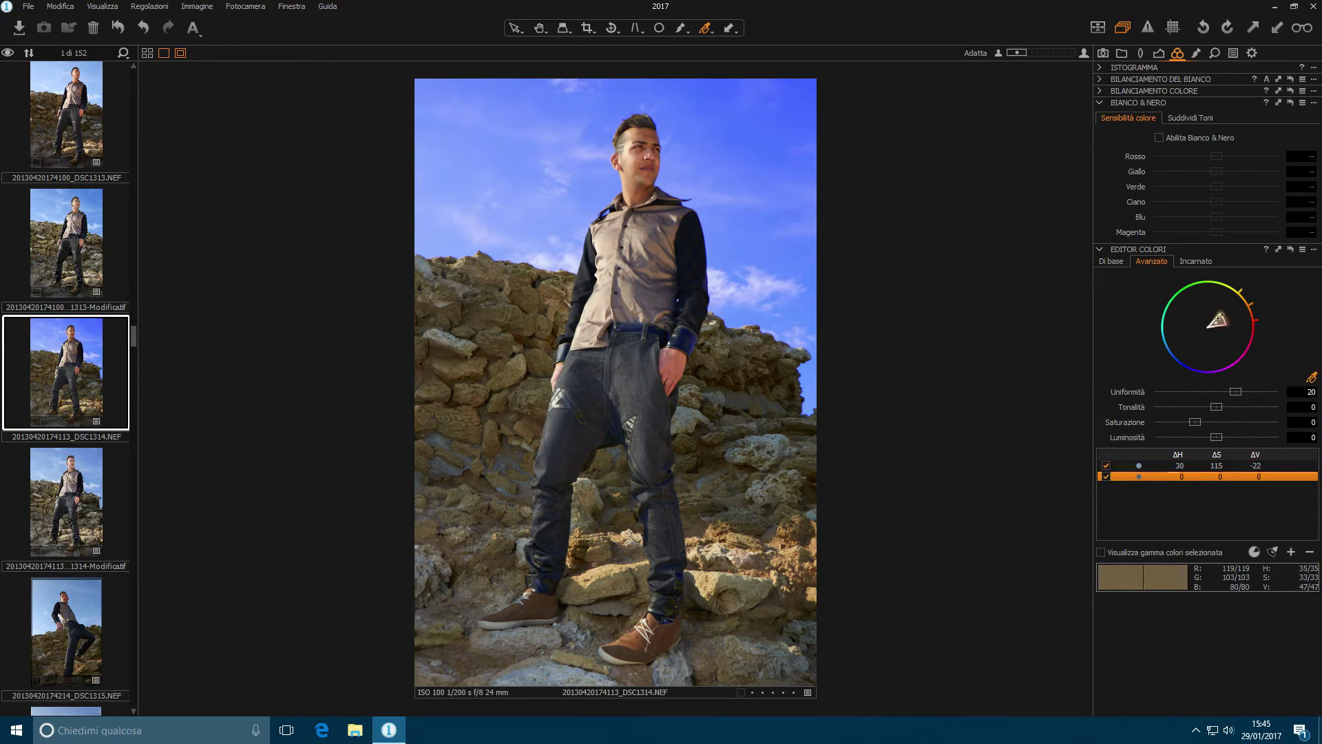
{"action": "left_click_drag", "start_coordinate": [1212, 407], "coordinate": [1199, 409]}
{"action": "left_click_drag", "start_coordinate": [1219, 318], "coordinate": [1215, 324]}
{"action": "left_click_drag", "start_coordinate": [1216, 319], "coordinate": [1217, 321]}
Sample the face's skin tone and set hue 4,2, saturation -9,6 and lightness 6,6
{"action": "left_click", "coordinate": [1194, 261]}
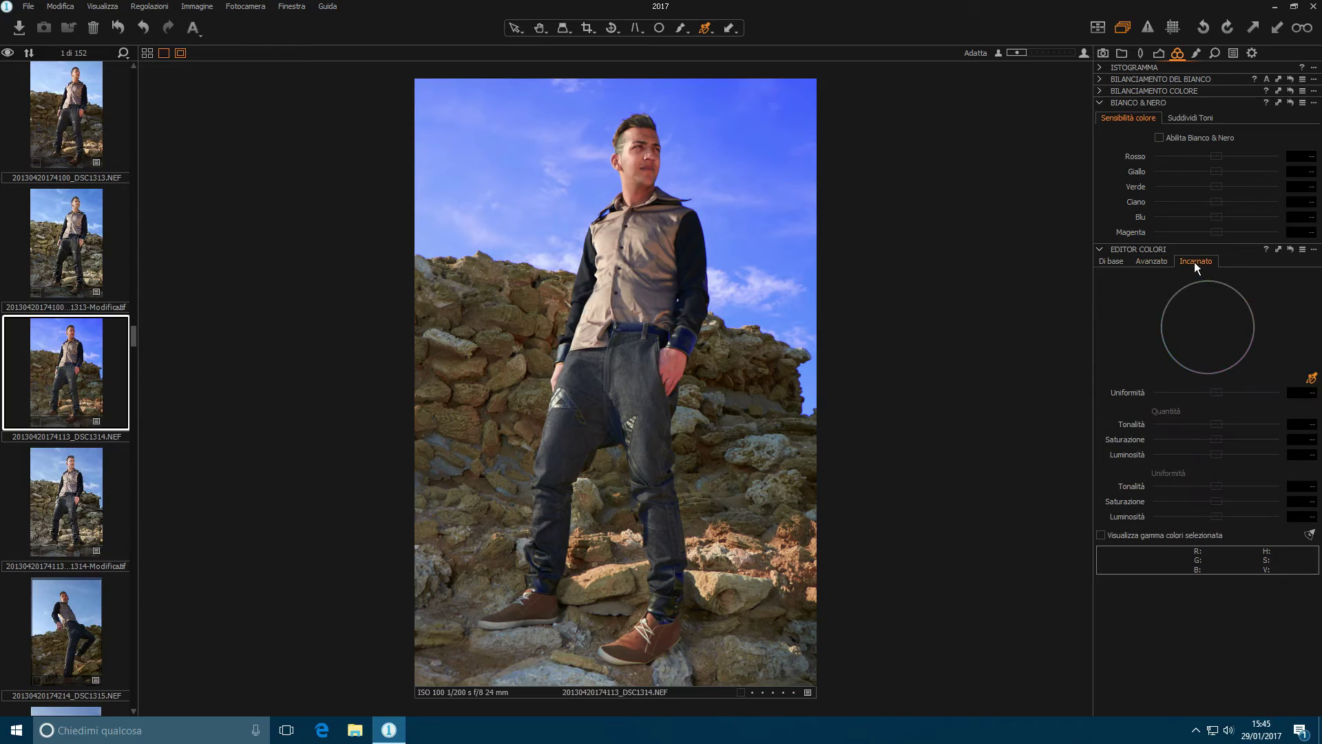
{"action": "left_click", "coordinate": [1310, 378]}
{"action": "left_click", "coordinate": [642, 153]}
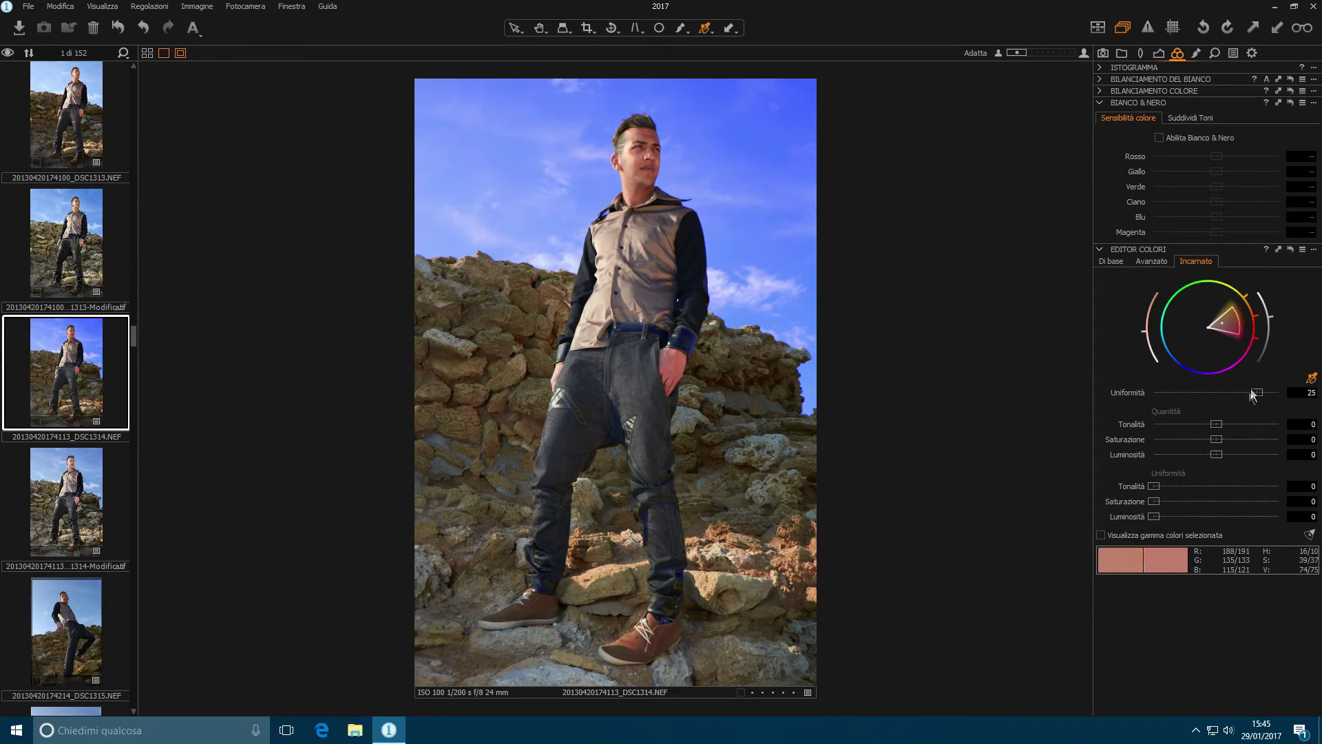
{"action": "mouse_move", "coordinate": [1218, 453]}
{"action": "left_mouse_down"}
{"action": "mouse_move", "coordinate": [1243, 458]}
{"action": "mouse_move", "coordinate": [1201, 460]}
{"action": "mouse_move", "coordinate": [1260, 460]}
{"action": "left_mouse_up"}
{"action": "mouse_move", "coordinate": [1218, 424]}
{"action": "left_mouse_down"}
{"action": "mouse_move", "coordinate": [1201, 423]}
{"action": "mouse_move", "coordinate": [1226, 428]}
{"action": "left_mouse_up"}
{"action": "left_click_drag", "start_coordinate": [1262, 438], "coordinate": [1197, 438]}
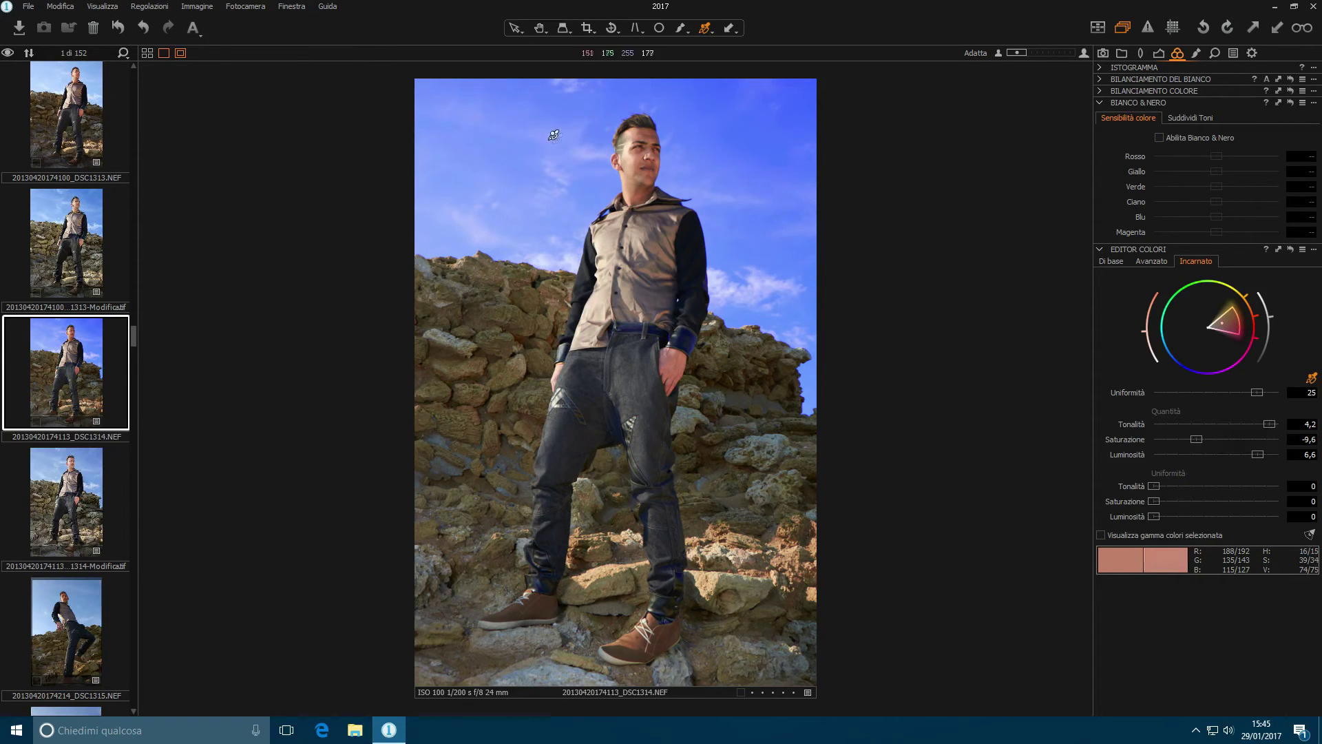
Try skin-tone uniformity from near minimum up to about 28
{"action": "mouse_move", "coordinate": [1257, 393]}
{"action": "left_mouse_down"}
{"action": "mouse_move", "coordinate": [1166, 394]}
{"action": "mouse_move", "coordinate": [1245, 394]}
{"action": "mouse_move", "coordinate": [1184, 398]}
{"action": "left_mouse_up"}
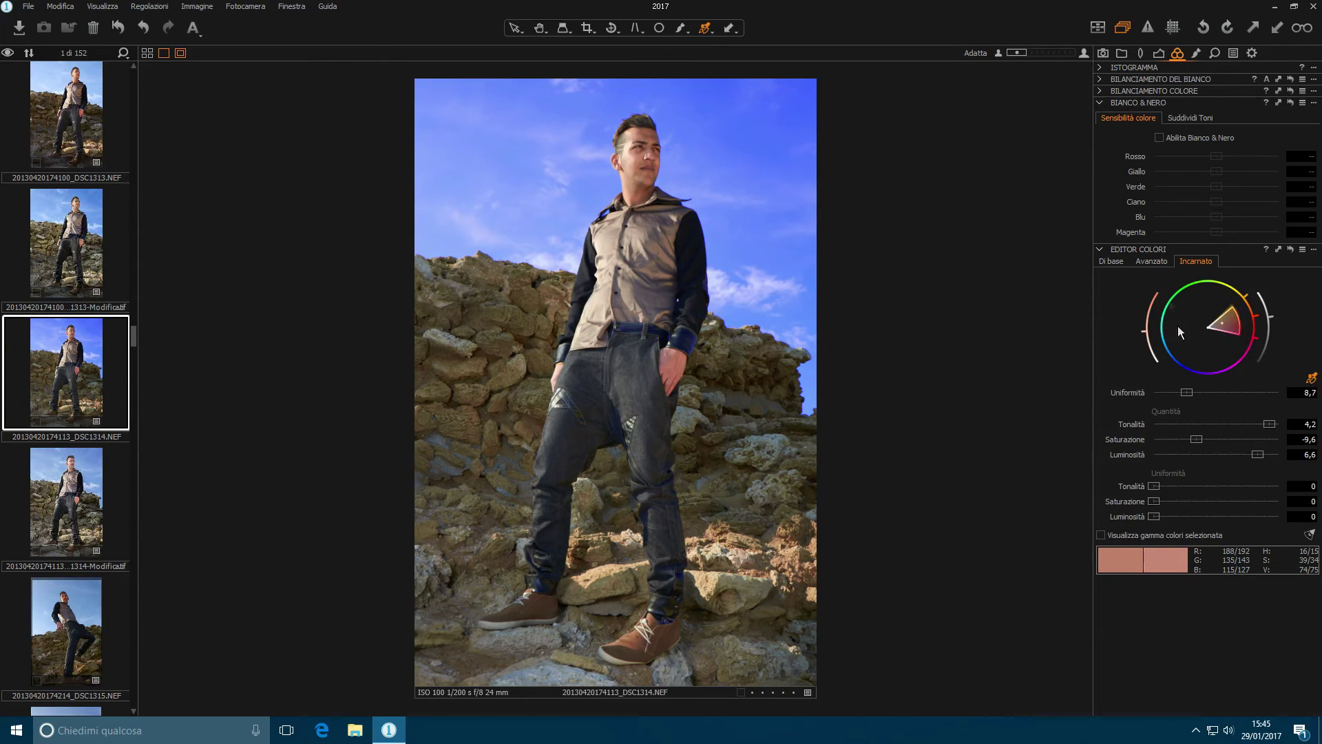
{"action": "mouse_move", "coordinate": [1225, 323]}
{"action": "left_click_drag", "start_coordinate": [1187, 393], "coordinate": [1158, 400]}
{"action": "left_click_drag", "start_coordinate": [1157, 397], "coordinate": [1271, 395]}
Set skin-tone uniformity to 25,9, then select the 30/115/-22 sky correction and drag its uniformity
{"action": "left_click_drag", "start_coordinate": [1277, 393], "coordinate": [1122, 390]}
{"action": "left_click_drag", "start_coordinate": [1164, 392], "coordinate": [1260, 392]}
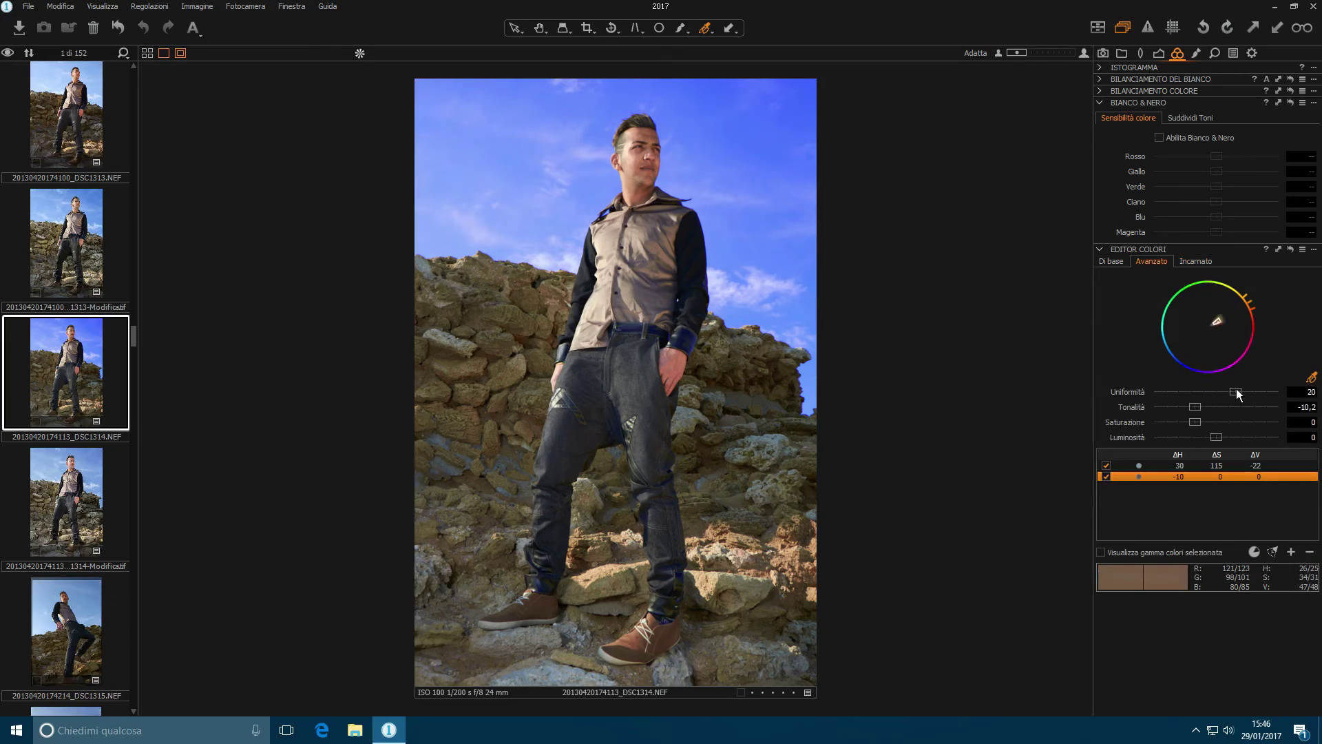
{"action": "left_click", "coordinate": [1145, 466]}
{"action": "mouse_move", "coordinate": [1237, 394]}
{"action": "left_mouse_down"}
{"action": "mouse_move", "coordinate": [1131, 394]}
{"action": "mouse_move", "coordinate": [1295, 398]}
{"action": "mouse_move", "coordinate": [1155, 391]}
{"action": "left_mouse_up"}
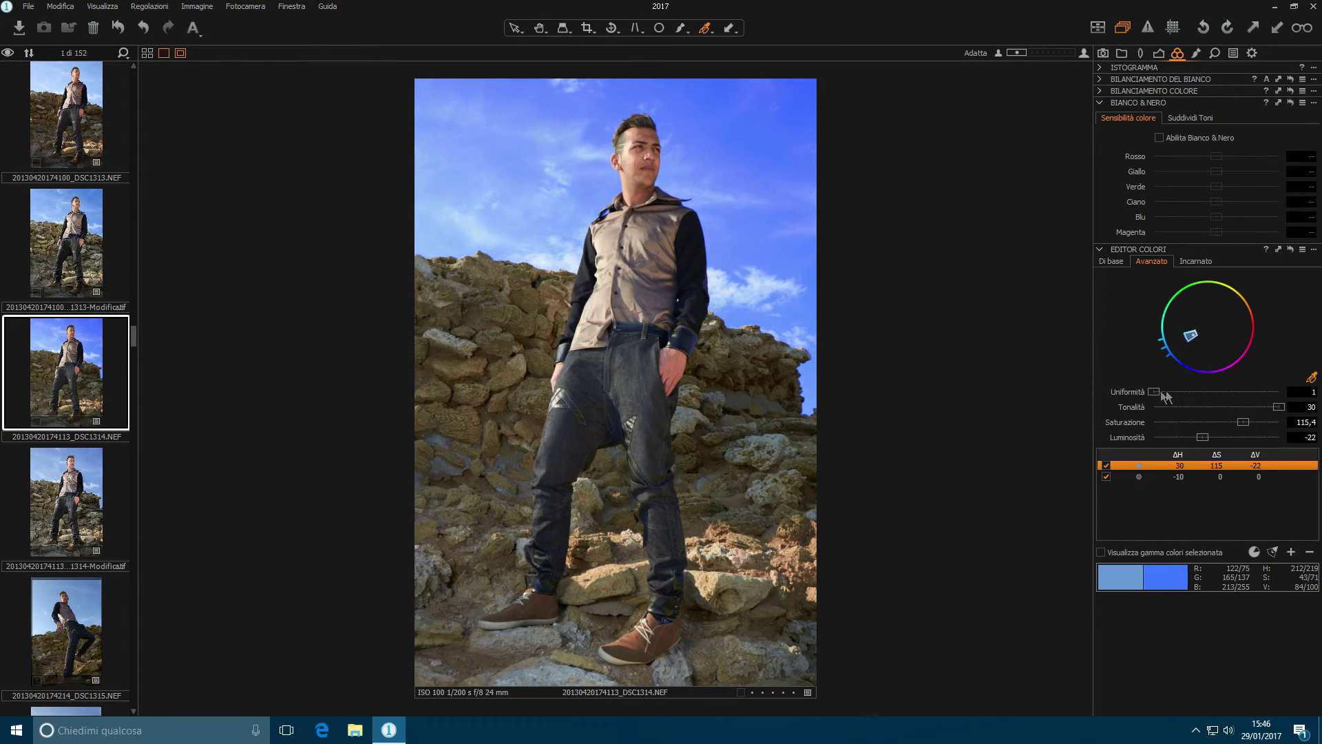
Compare sky uniformity at 1 and 30, settle on 13,9, and show its hue range
{"action": "left_click_drag", "start_coordinate": [1155, 391], "coordinate": [1309, 407]}
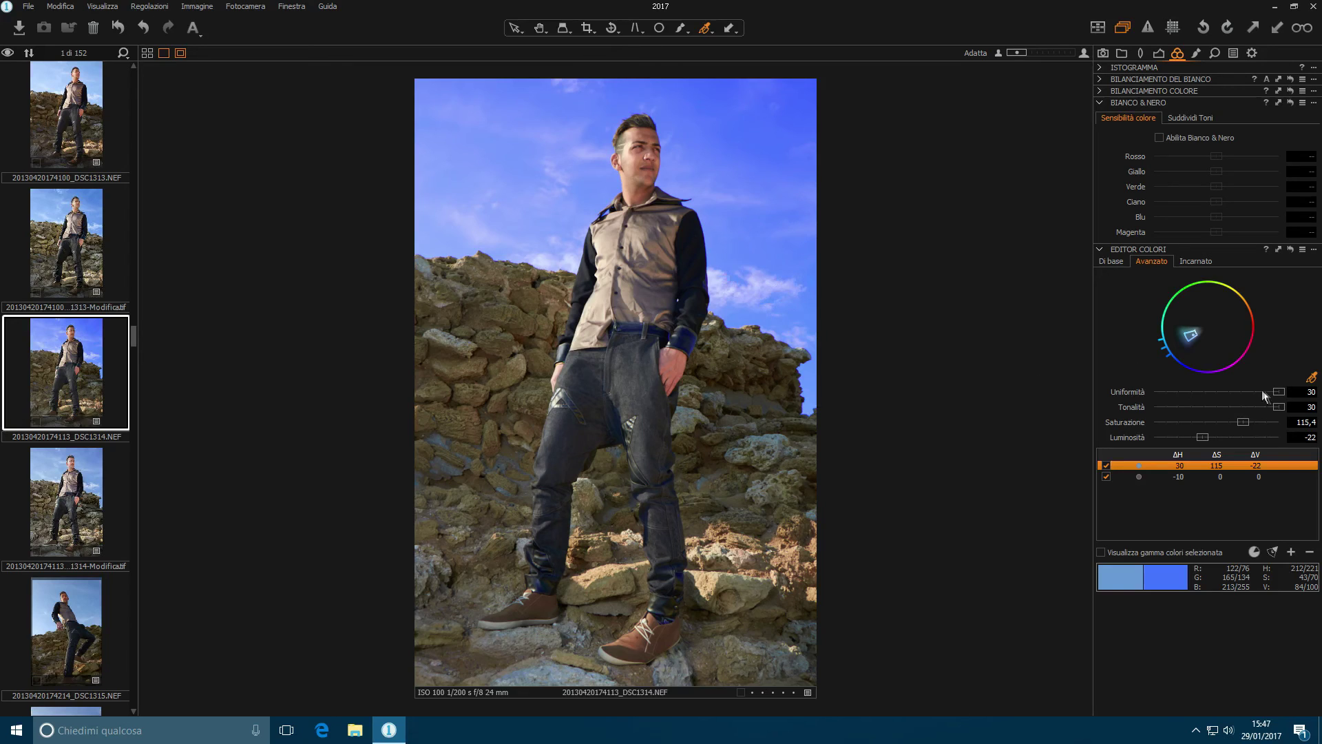
{"action": "left_click_drag", "start_coordinate": [1278, 391], "coordinate": [1080, 394]}
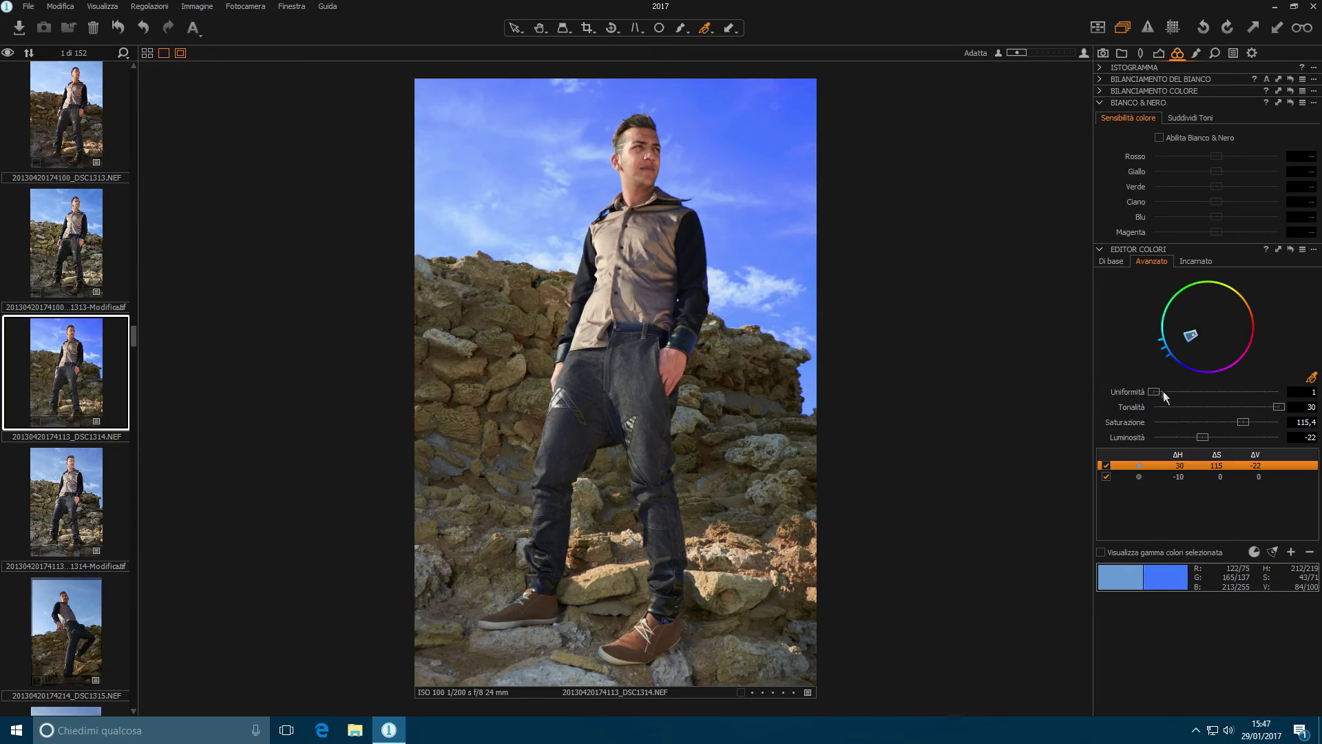
{"action": "left_click_drag", "start_coordinate": [1158, 394], "coordinate": [1279, 392]}
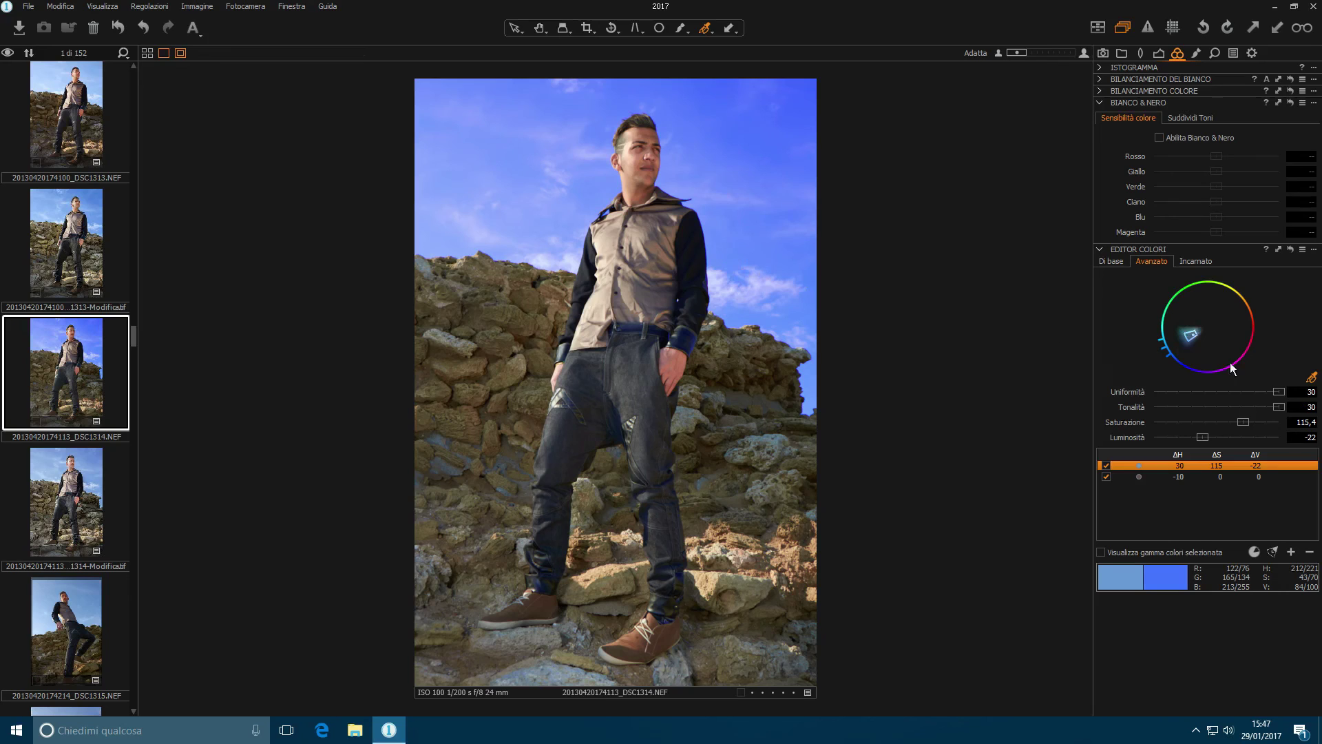
{"action": "mouse_move", "coordinate": [1278, 395]}
{"action": "left_mouse_down"}
{"action": "mouse_move", "coordinate": [1243, 391]}
{"action": "mouse_move", "coordinate": [1280, 391]}
{"action": "left_mouse_up"}
{"action": "left_click_drag", "start_coordinate": [1279, 392], "coordinate": [1209, 393]}
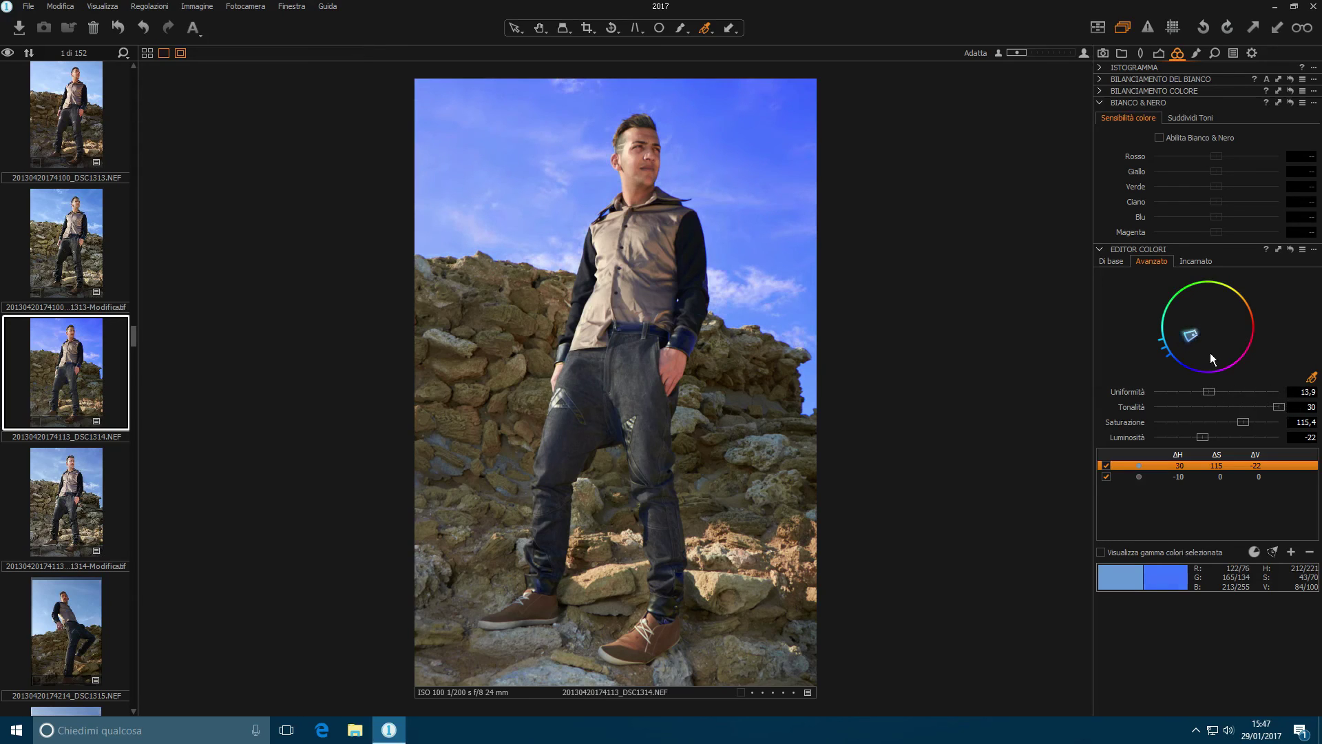
{"action": "left_click", "coordinate": [1273, 555]}
Preview the sky and rock colour ranges on the photo, then bring up the Incarnato skin-tone editor
{"action": "left_click", "coordinate": [1252, 552]}
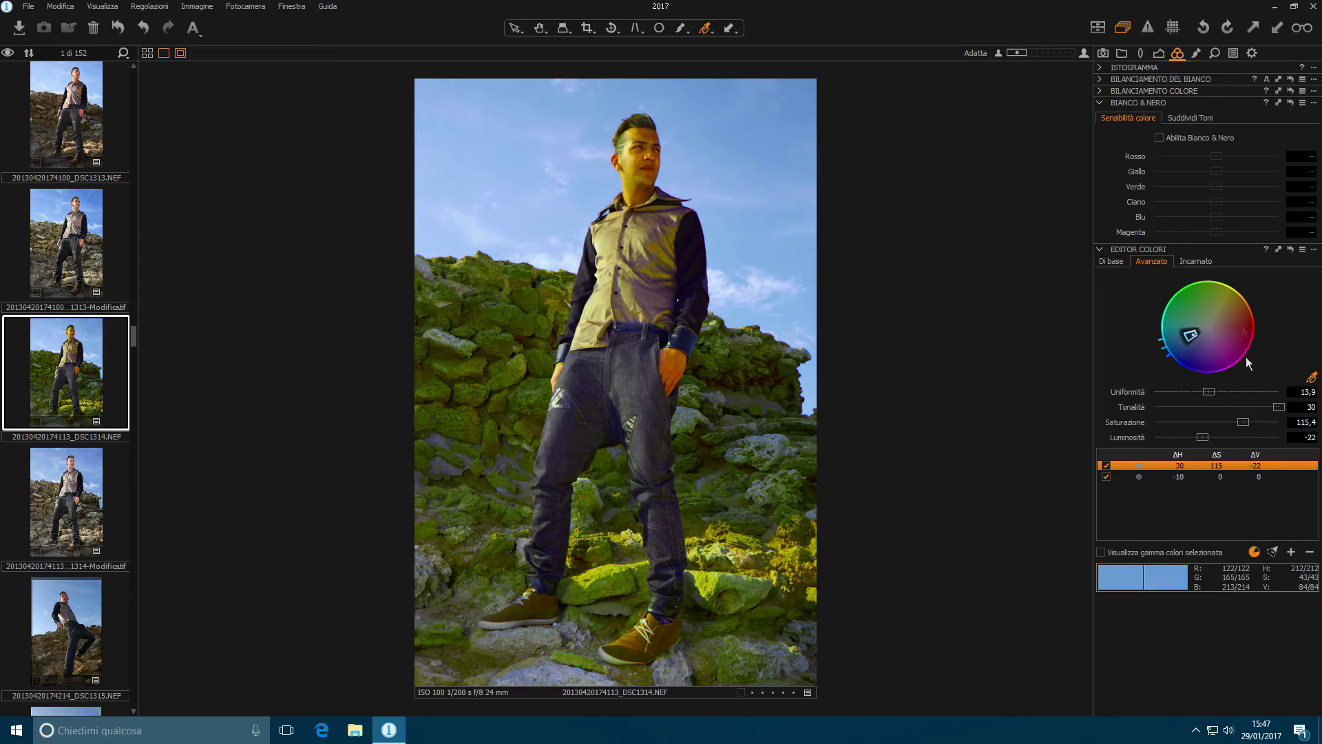
{"action": "left_click", "coordinate": [1254, 551]}
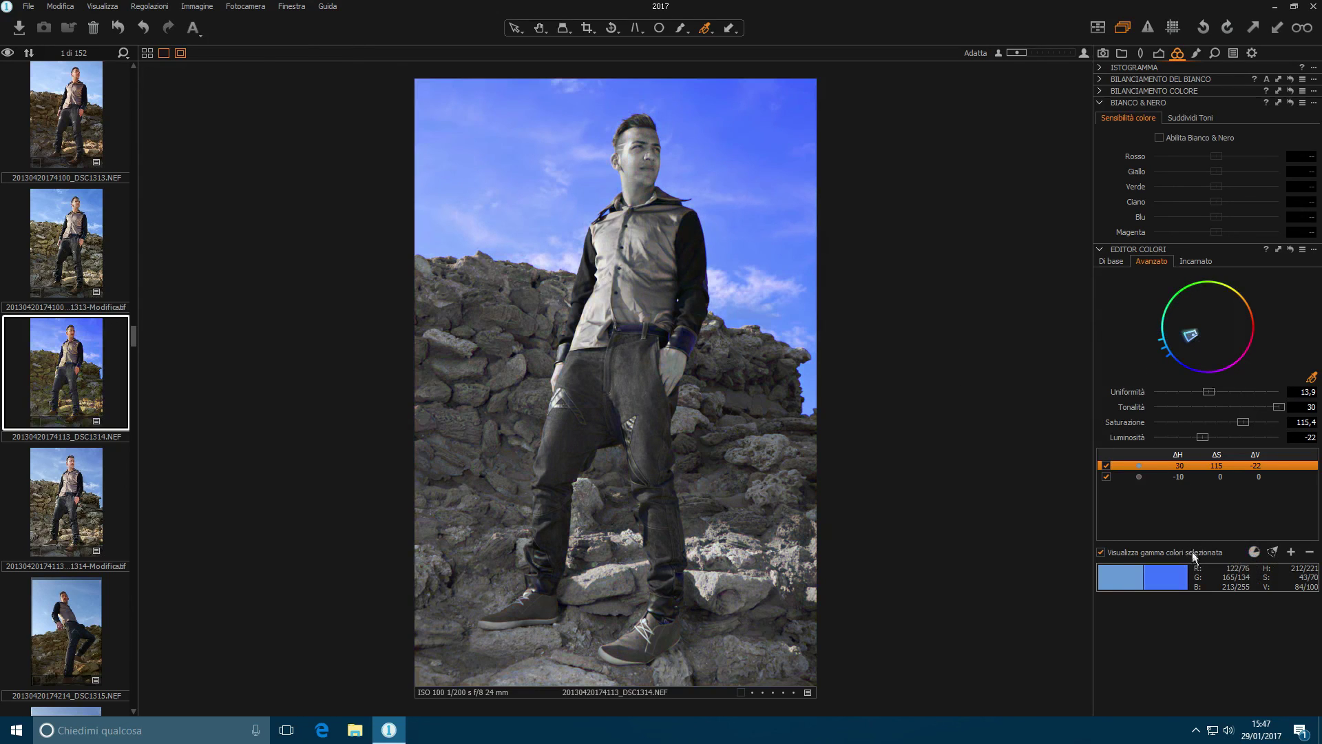
{"action": "left_click", "coordinate": [1143, 477]}
{"action": "left_click", "coordinate": [1163, 549]}
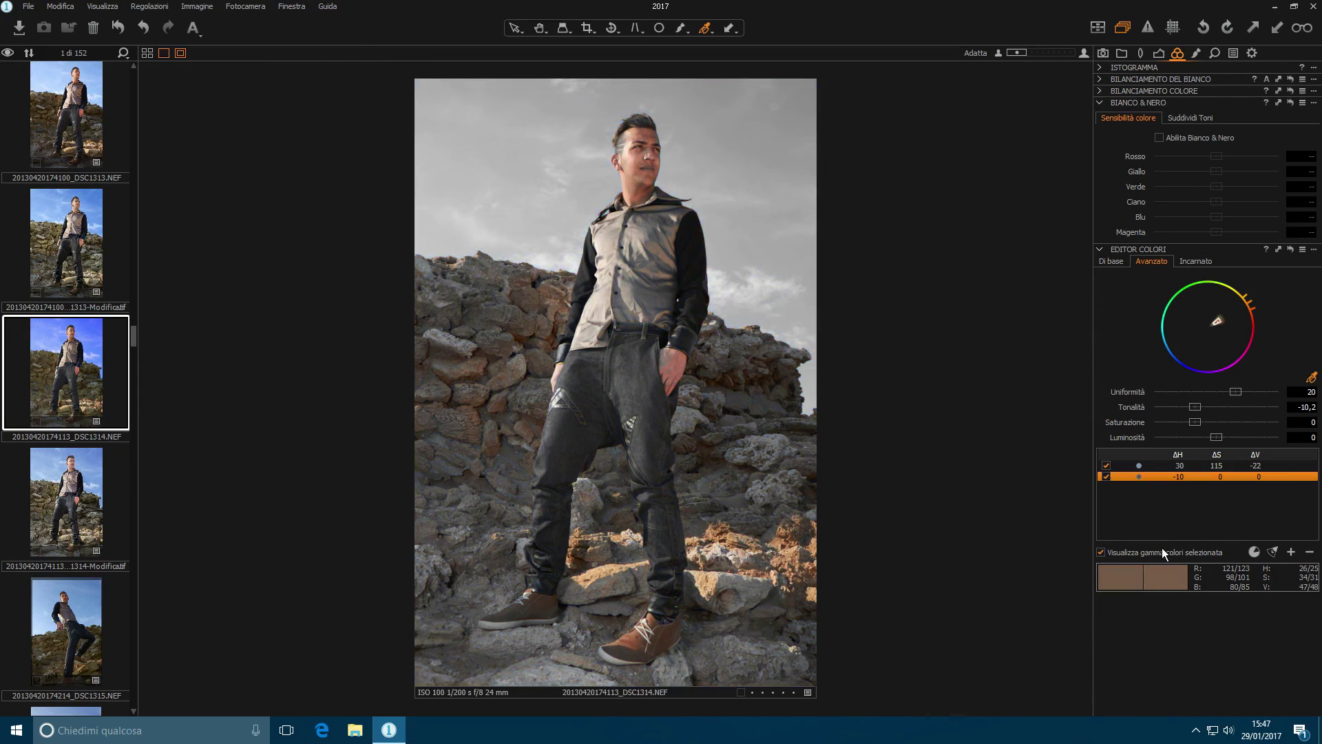
{"action": "left_click", "coordinate": [1163, 549]}
{"action": "left_click", "coordinate": [1195, 265]}
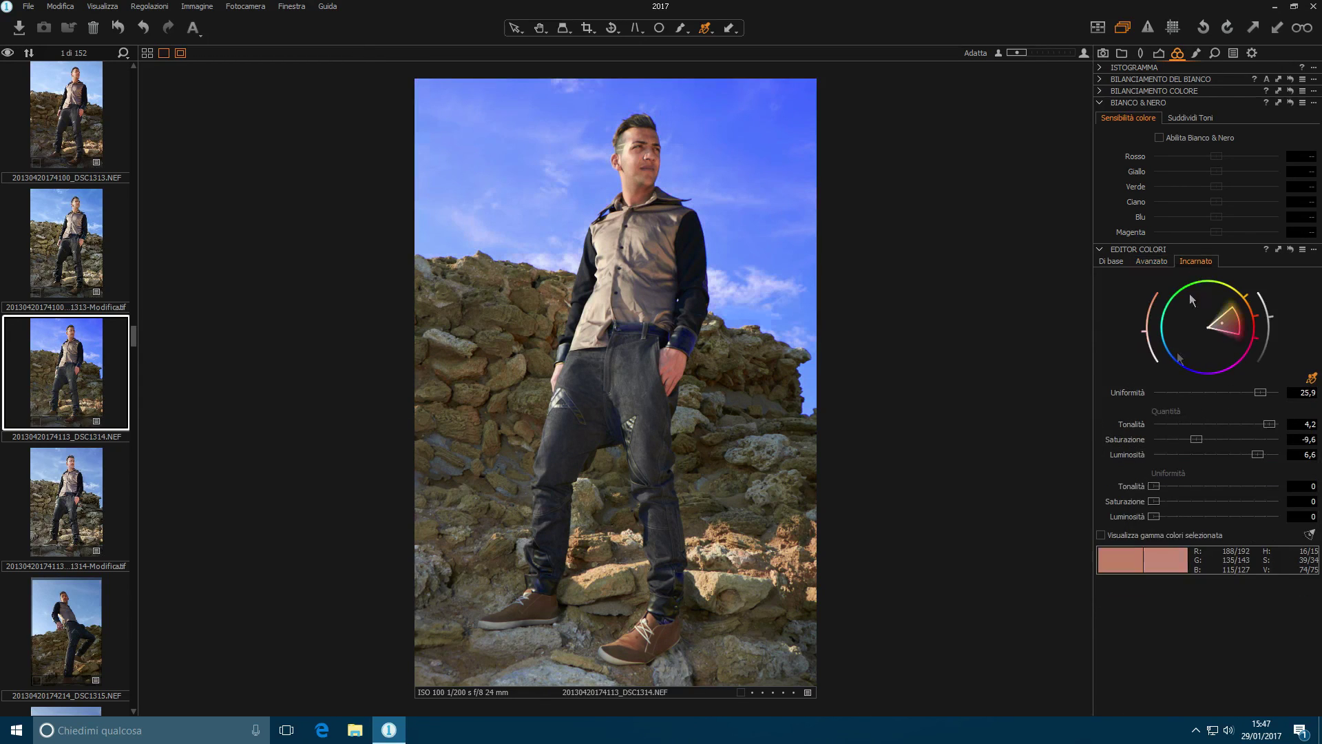
Grey out everything except the skin-tone range and narrow its wheel sector to the face's tones
{"action": "left_click", "coordinate": [1163, 537]}
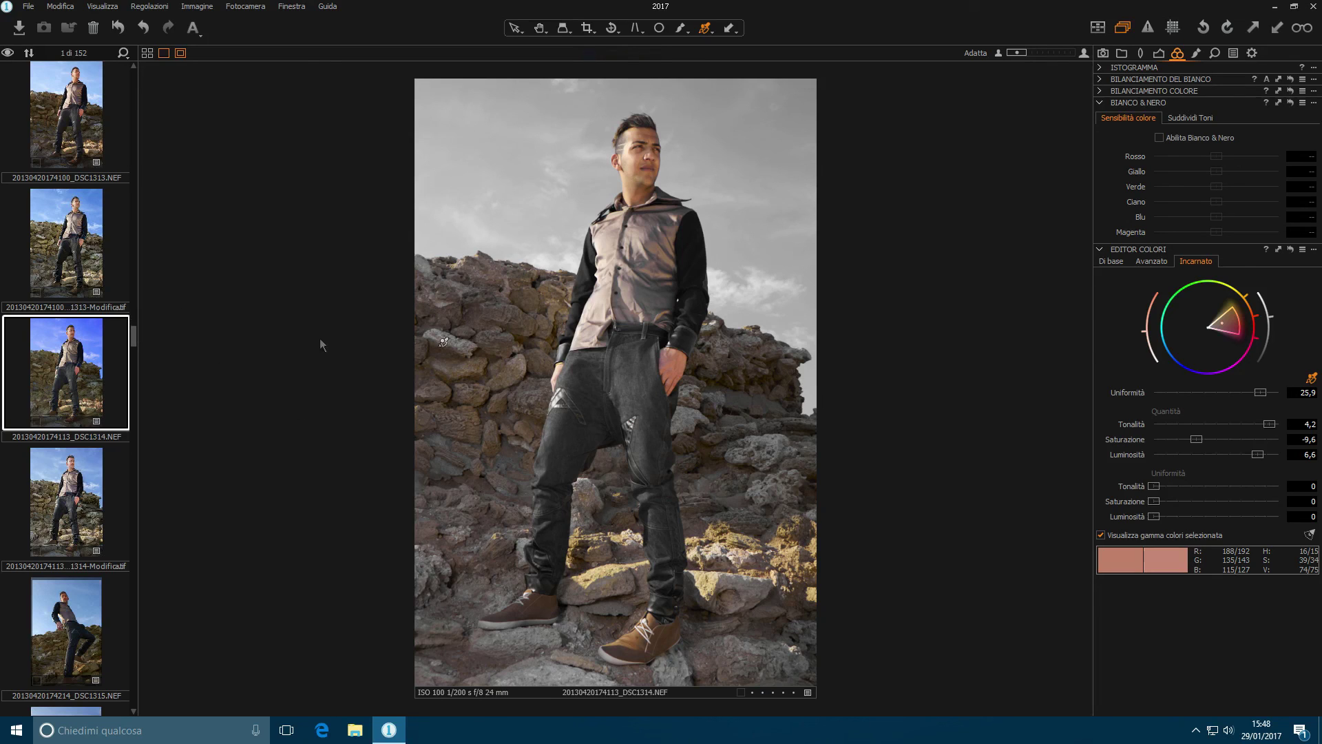
{"action": "left_click_drag", "start_coordinate": [1236, 303], "coordinate": [1223, 314]}
{"action": "mouse_move", "coordinate": [1223, 314]}
{"action": "left_mouse_down"}
{"action": "mouse_move", "coordinate": [1226, 331]}
{"action": "mouse_move", "coordinate": [1208, 328]}
{"action": "left_mouse_up"}
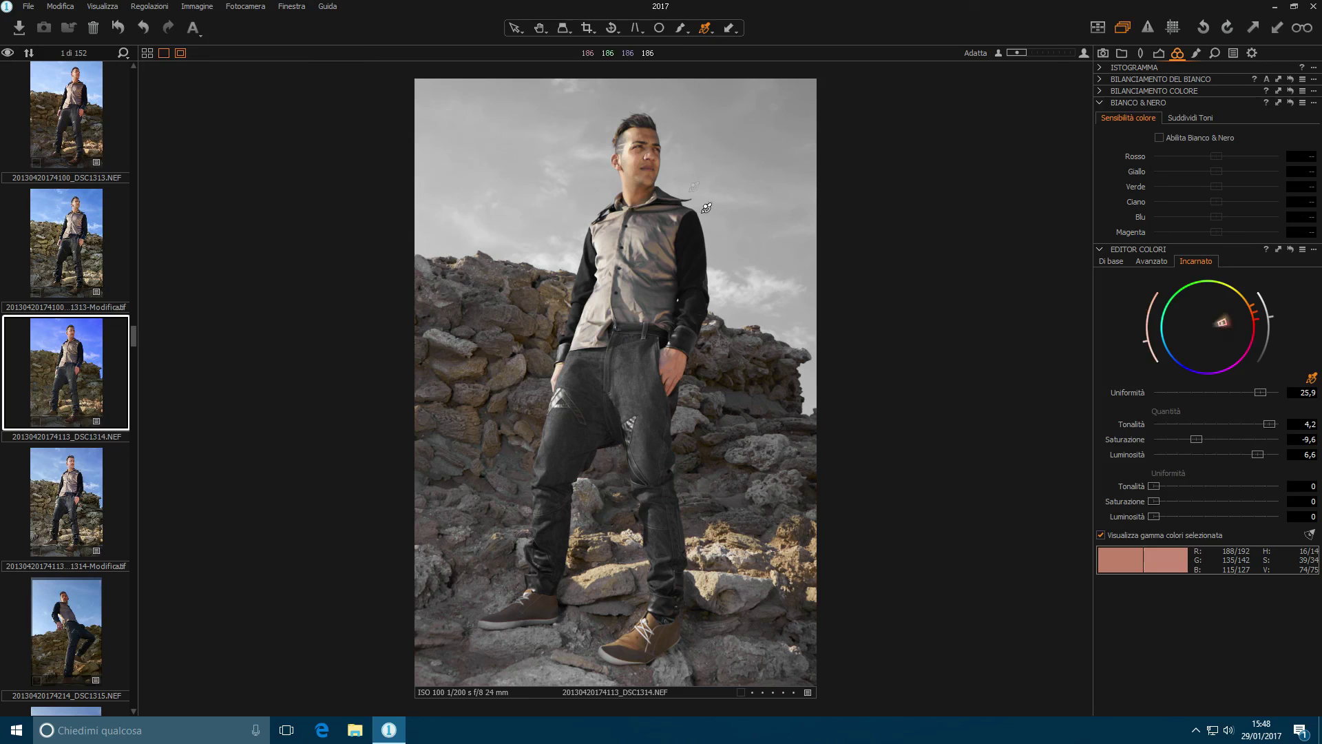